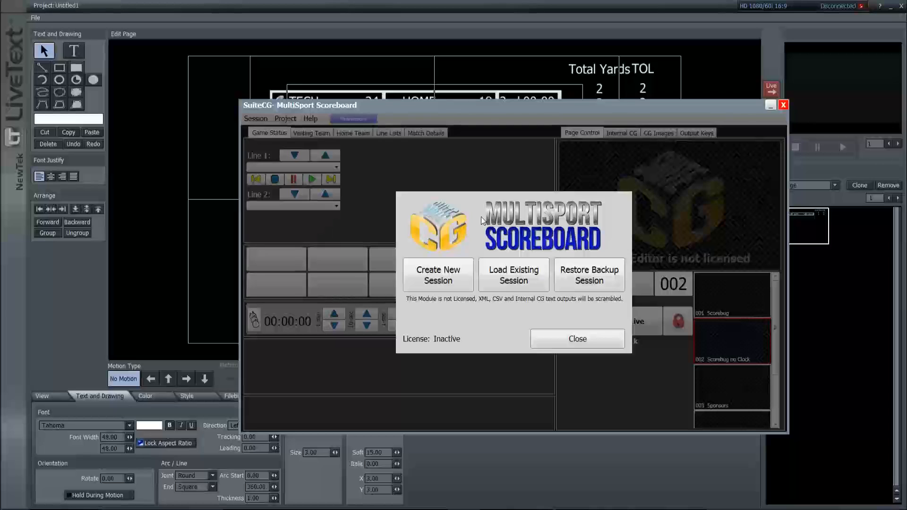
- Create a new session using the Template- Football (American).scgt session type and launch it
click(457, 289)
click(449, 281)
click(522, 283)
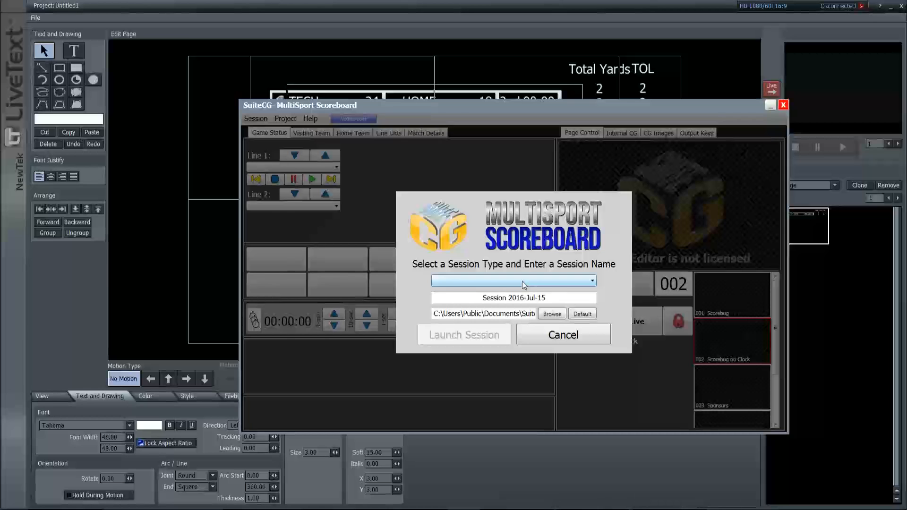
click(522, 282)
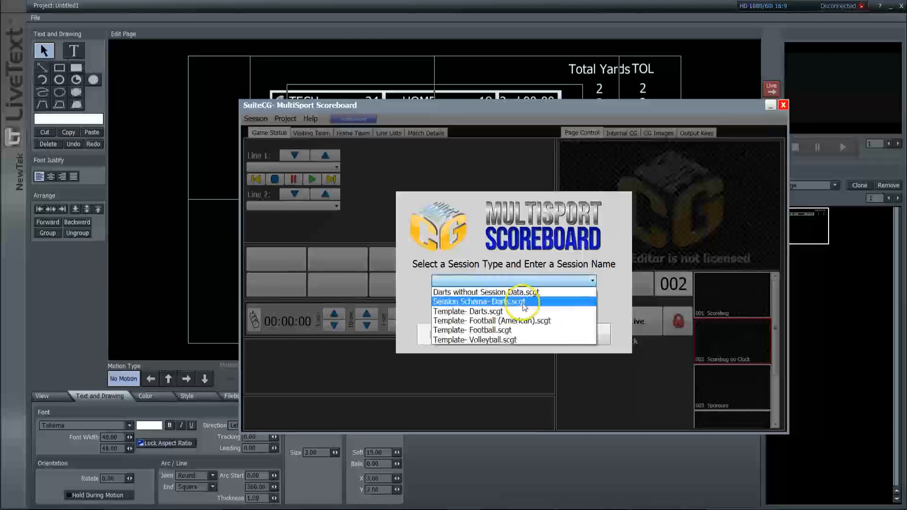
click(550, 331)
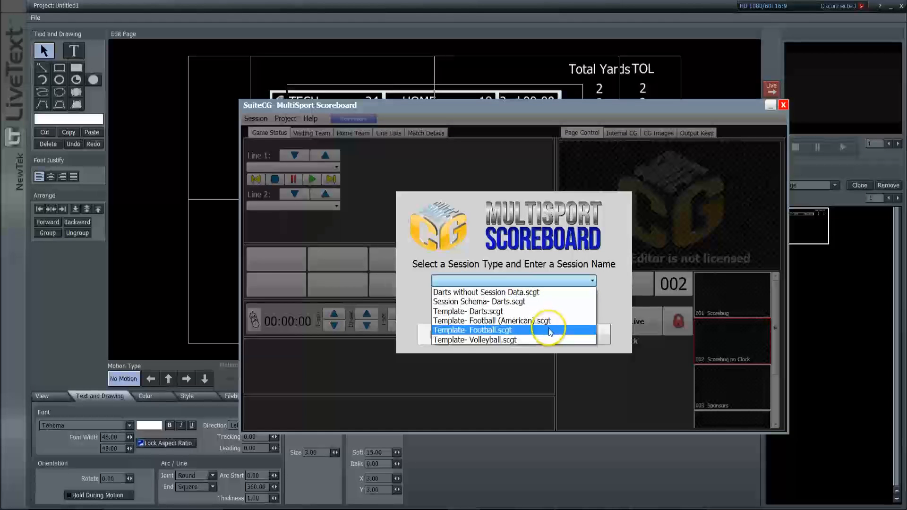
click(512, 324)
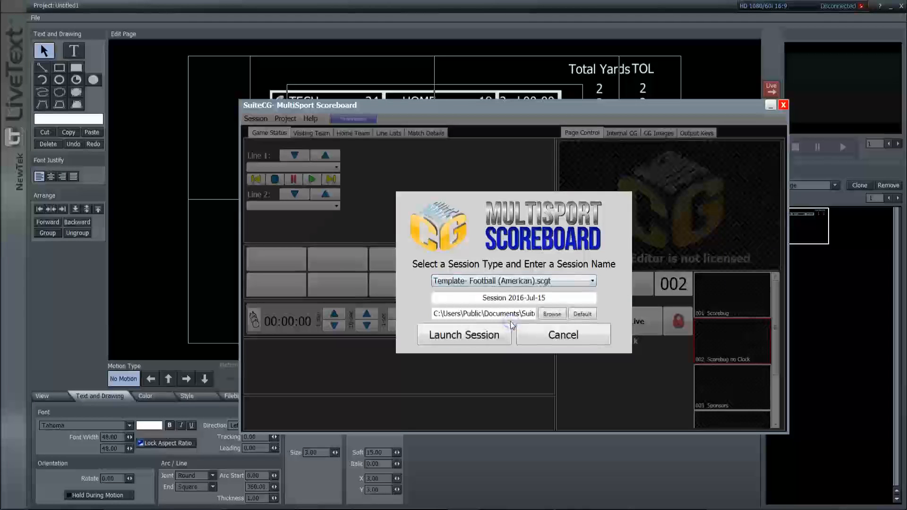
click(467, 340)
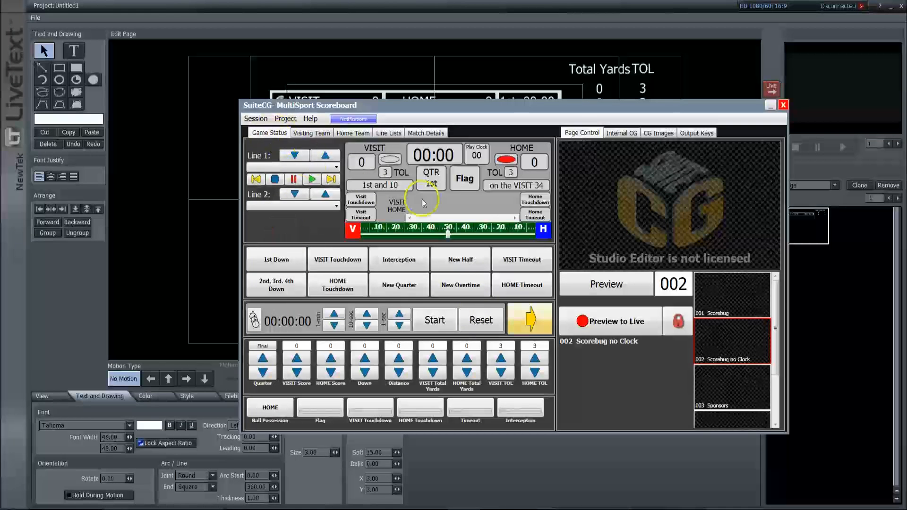
- Review the visiting and home team information fields, and move the scoreboard window clear of the score bug
click(312, 134)
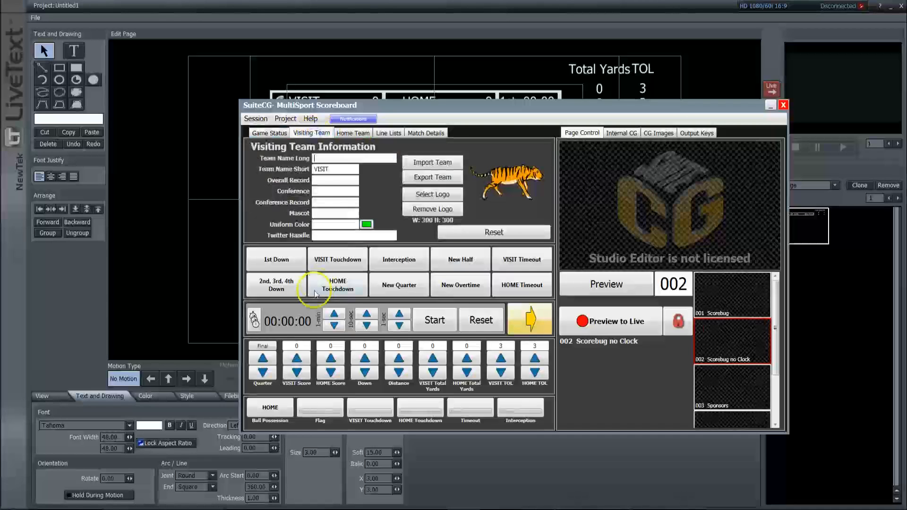
click(327, 158)
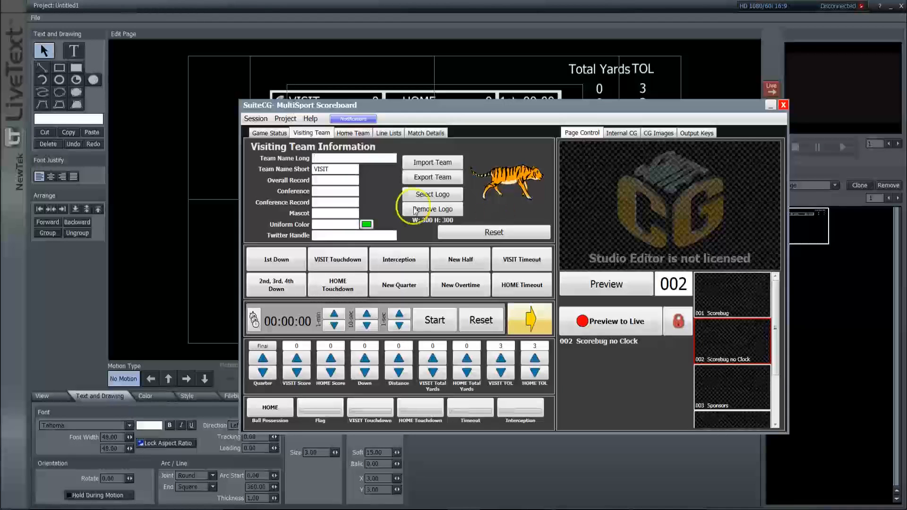
click(353, 133)
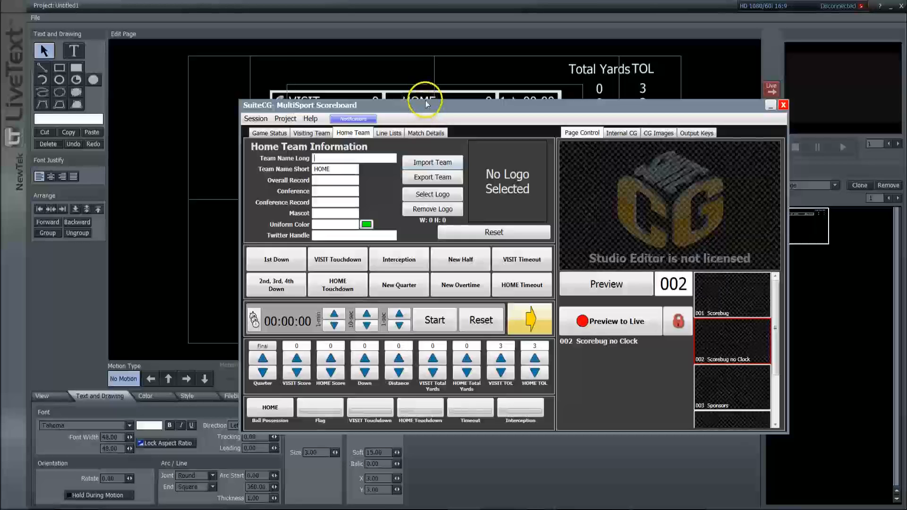
drag(428, 107, 475, 142)
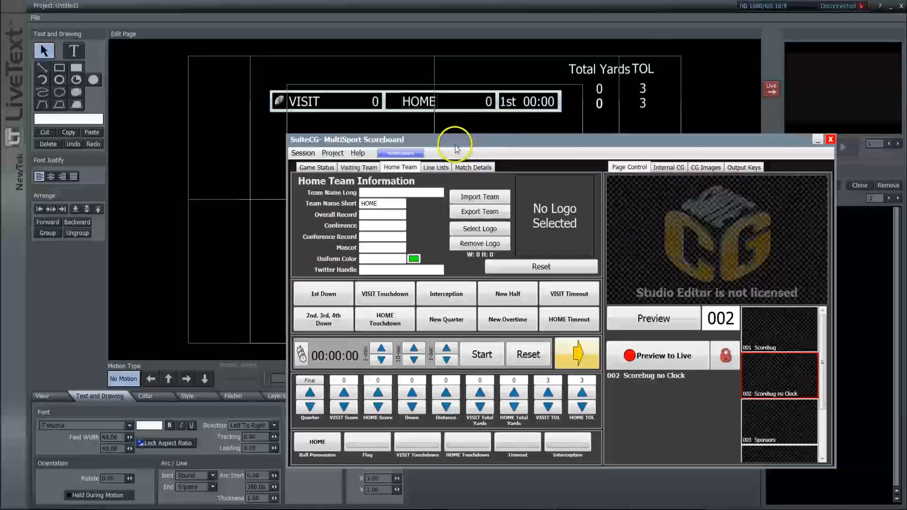
- Examine the Line 1 and Line 2 entries in the line lists
click(433, 167)
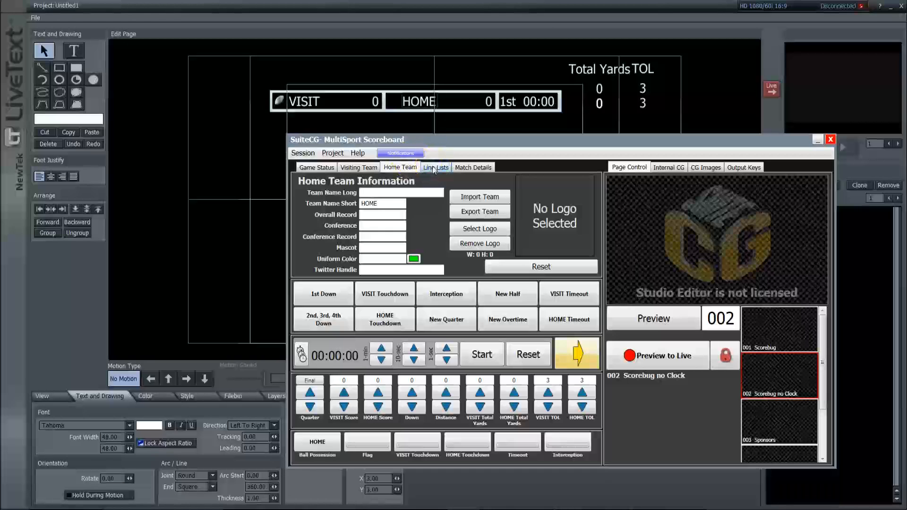
click(342, 174)
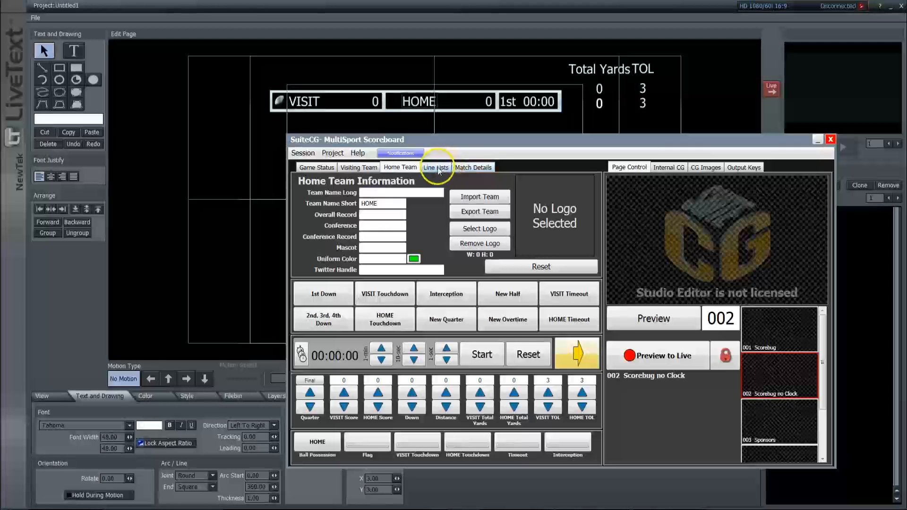
click(437, 168)
click(354, 199)
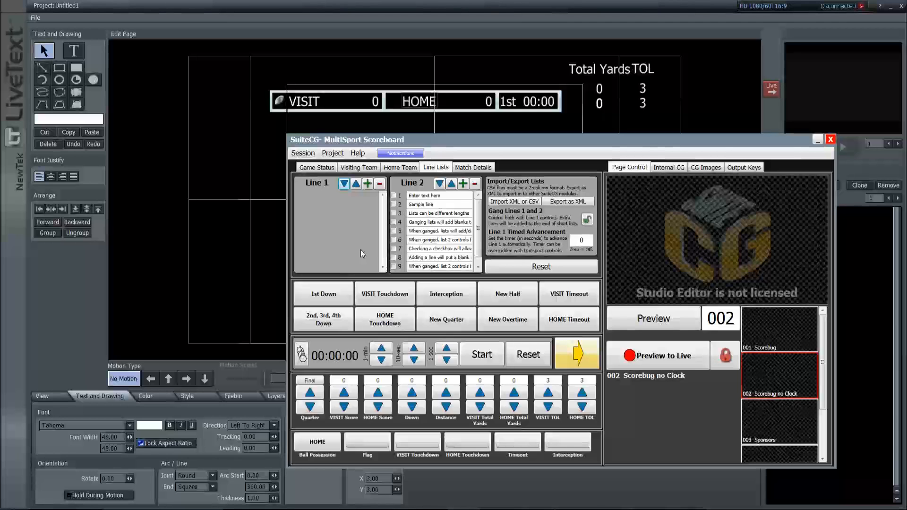
- Browse the Line 1 and Line 2 message choices in the game status view without selecting one
click(316, 167)
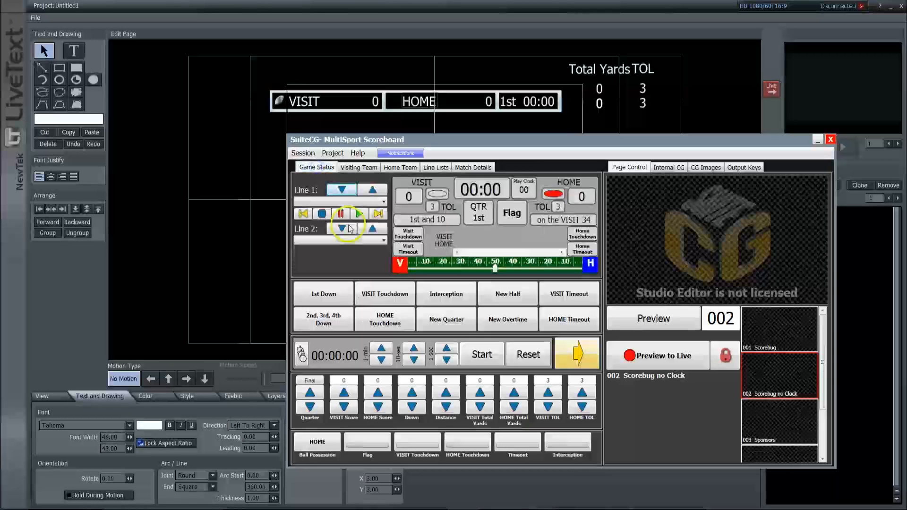
click(371, 202)
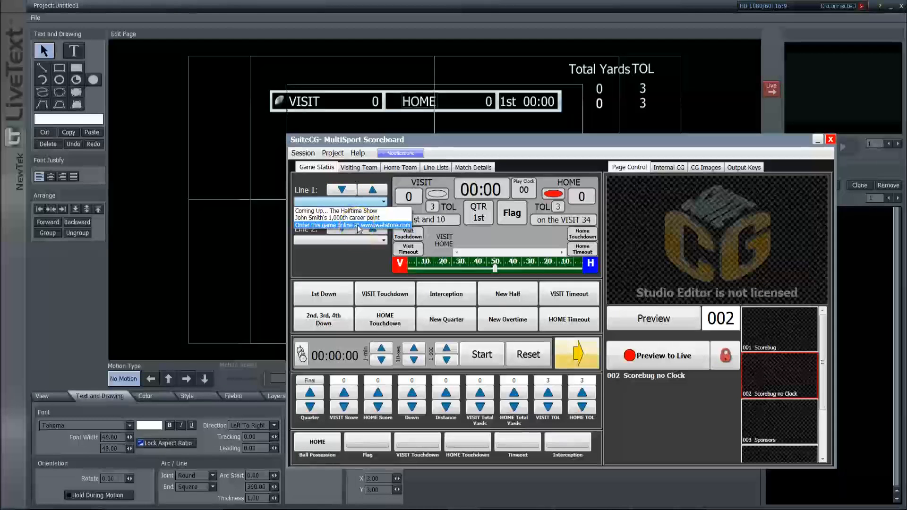
click(355, 207)
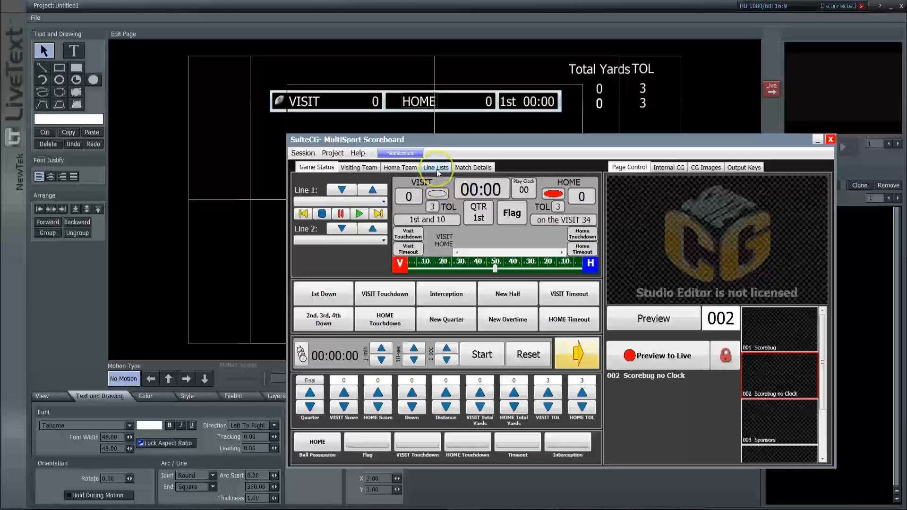
click(356, 241)
click(355, 241)
click(350, 241)
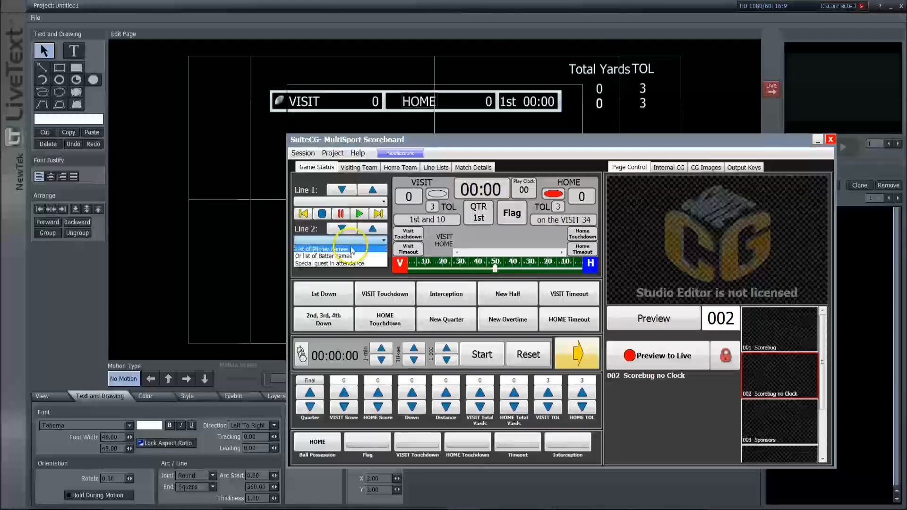
click(355, 240)
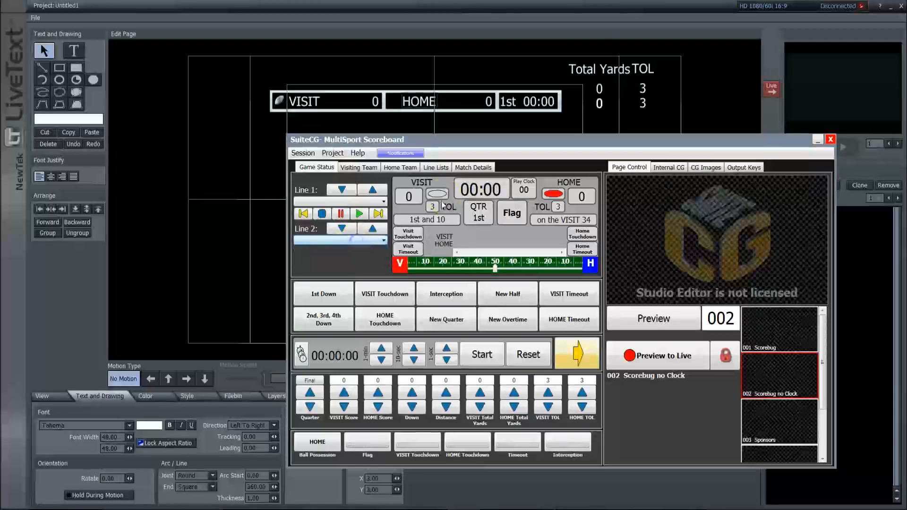
- Examine the match details fields for the venue, broadcast team and keys to the game
click(438, 170)
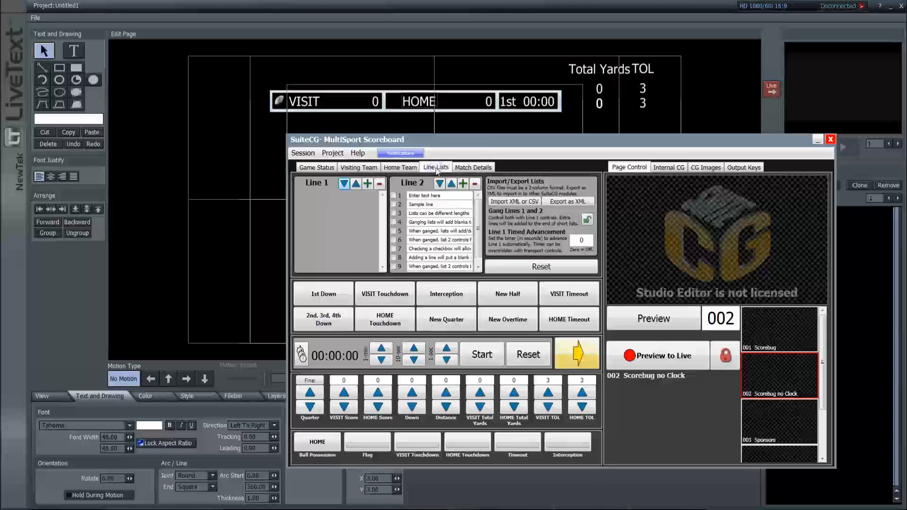
click(470, 167)
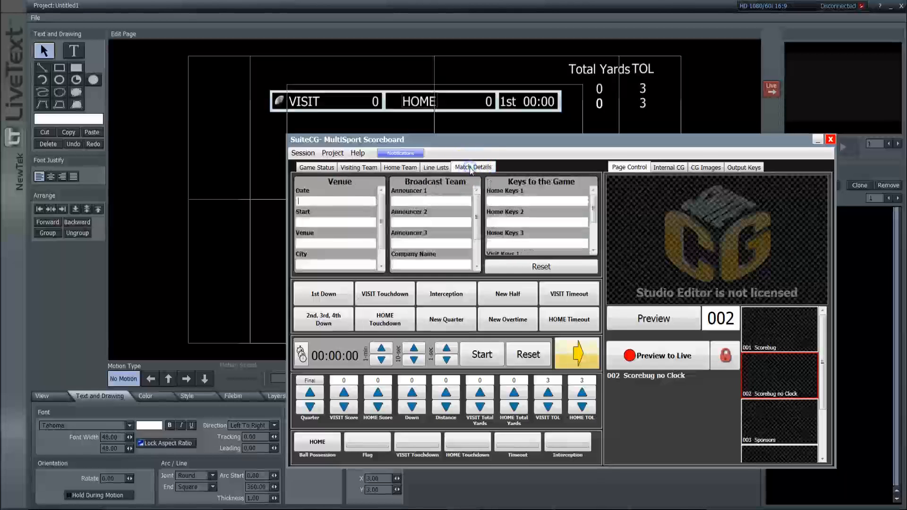
click(383, 209)
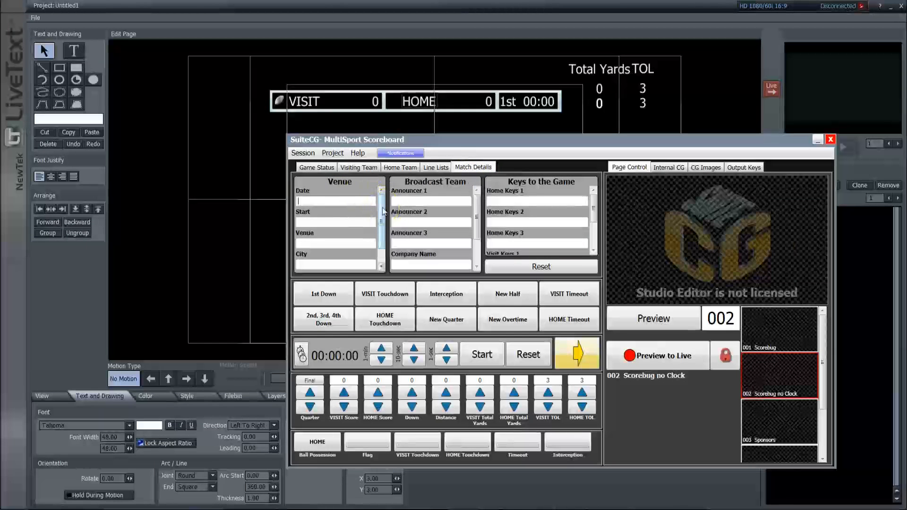
mouse_move(382, 208)
mouse_down()
mouse_move(382, 227)
mouse_move(382, 210)
mouse_up()
click(381, 230)
click(344, 200)
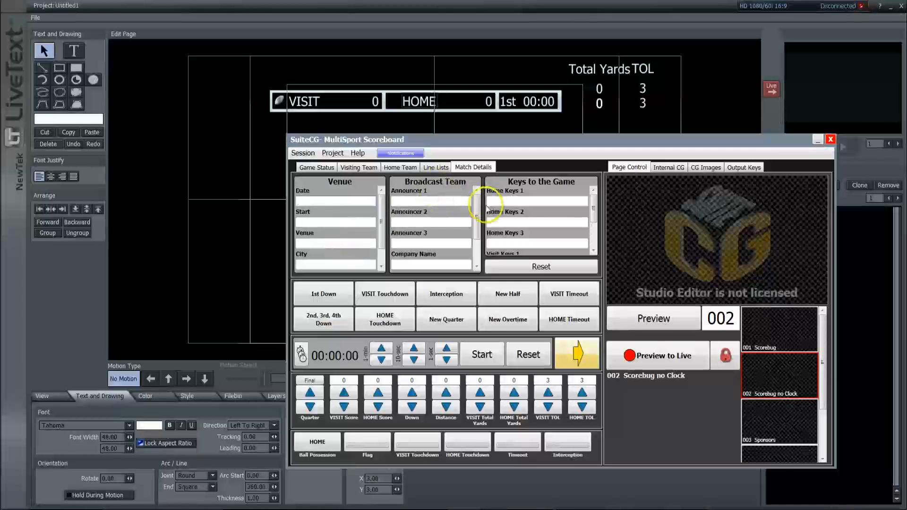
drag(476, 227, 474, 196)
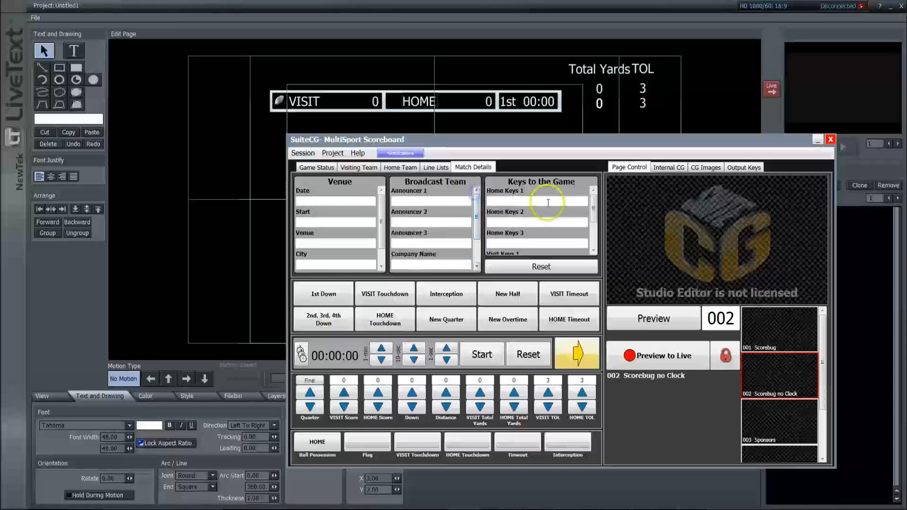
mouse_move(594, 212)
mouse_down()
mouse_move(594, 220)
mouse_move(597, 203)
mouse_up()
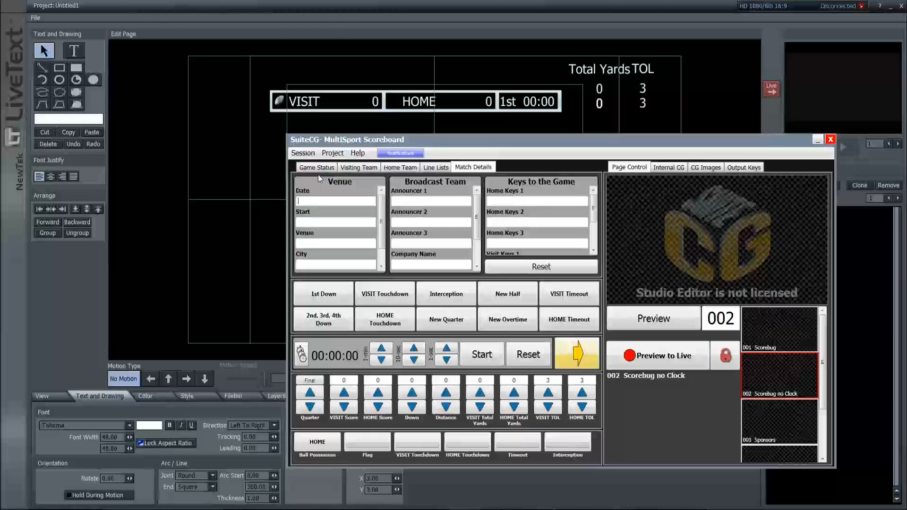
click(527, 202)
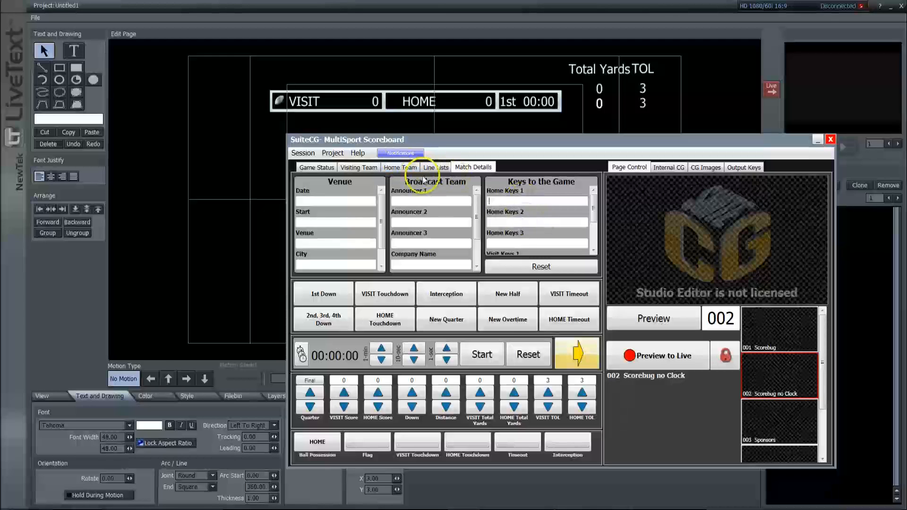
- Return to the game status view and switch ball possession to VISIT
click(316, 168)
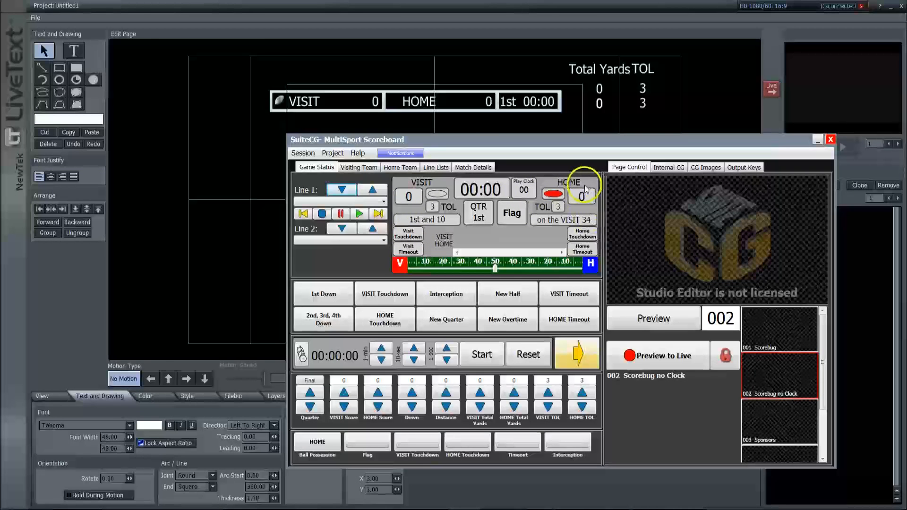
click(485, 207)
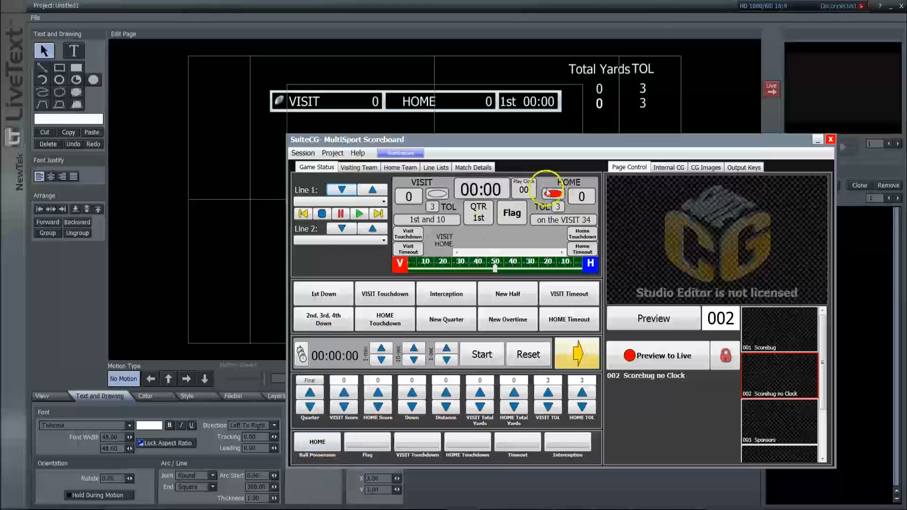
click(324, 446)
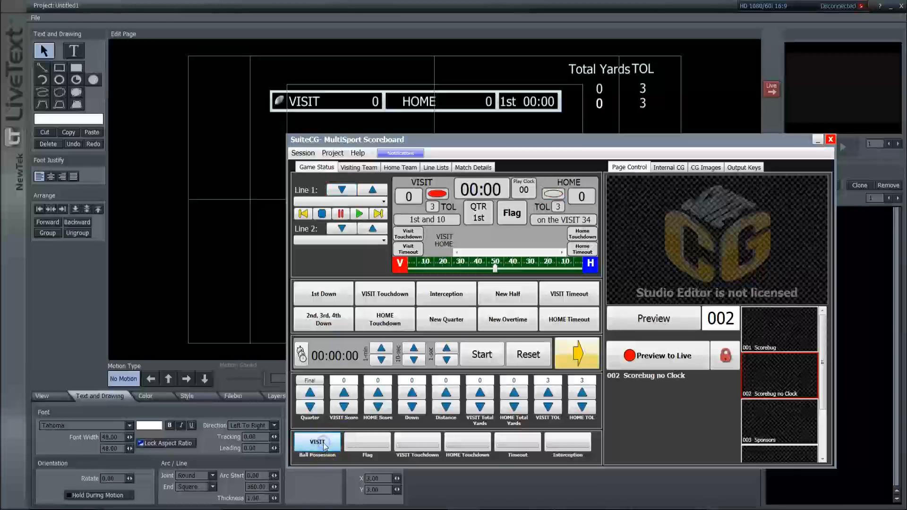
click(324, 446)
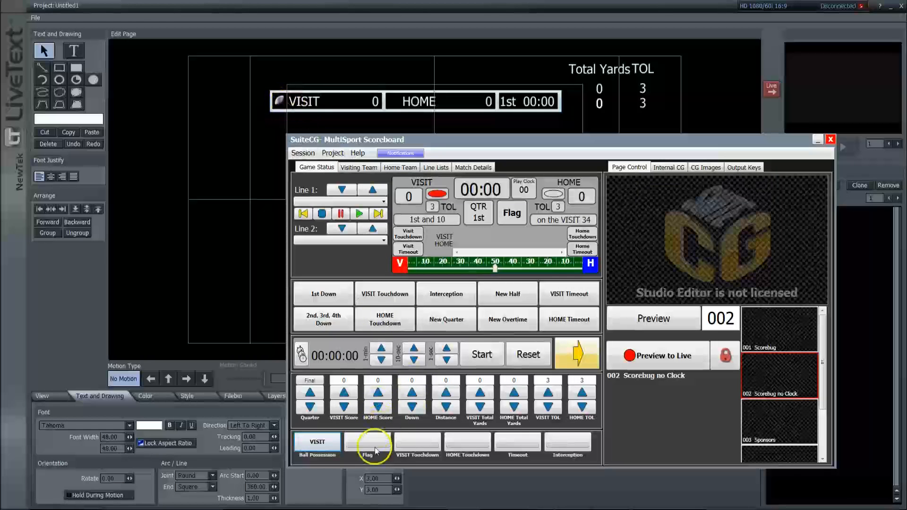
- Try the interception and flag indicators, leaving both switched off
click(562, 444)
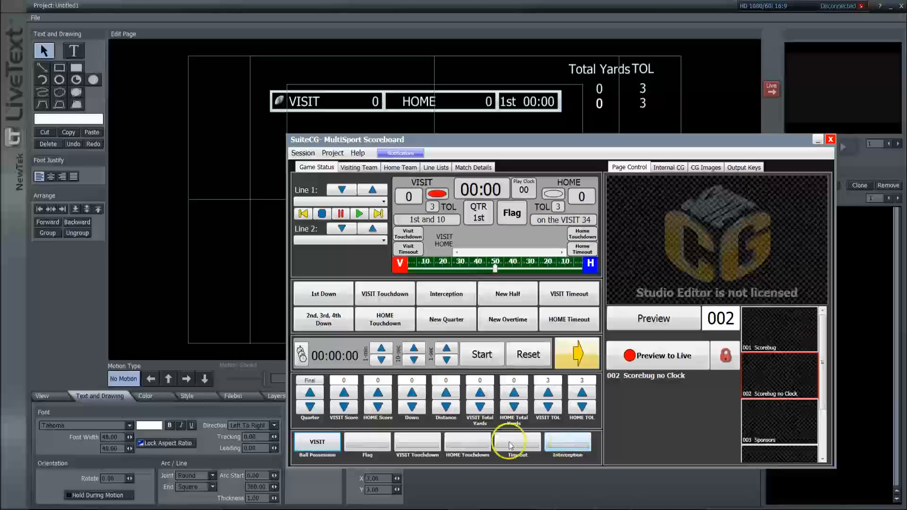
click(370, 440)
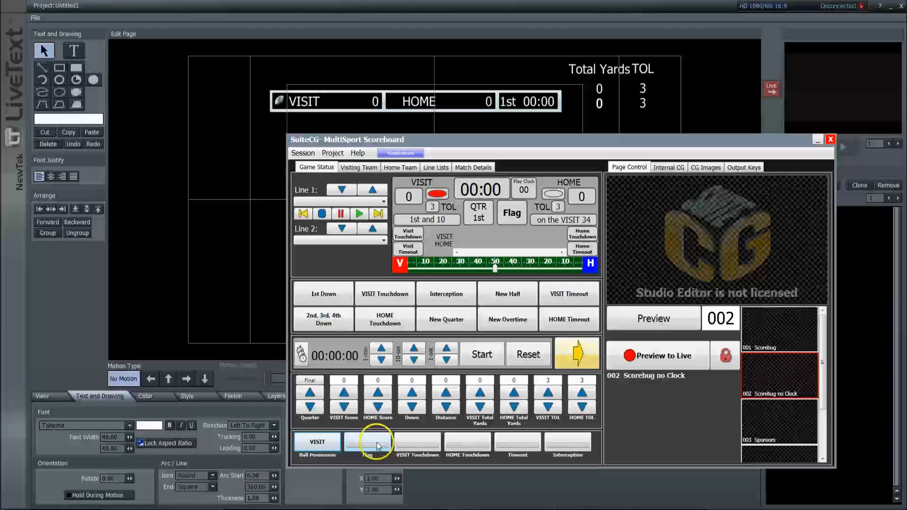
click(374, 444)
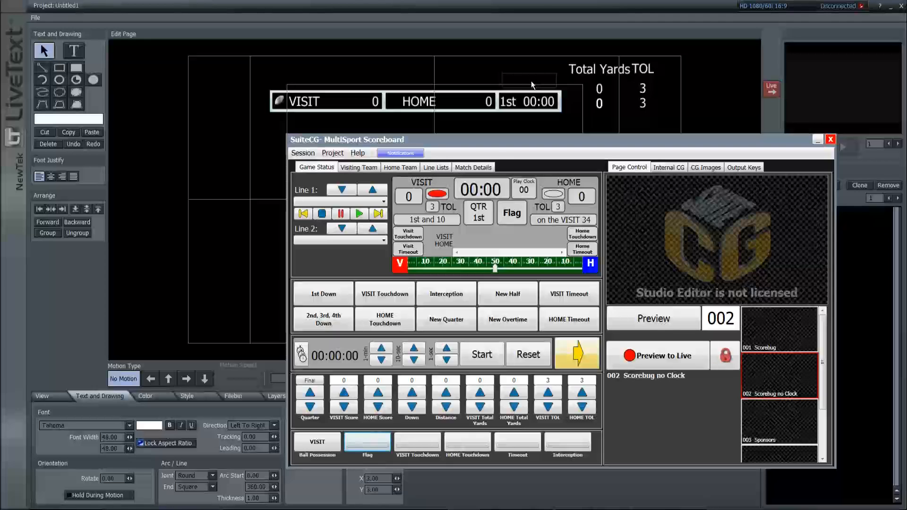
click(388, 440)
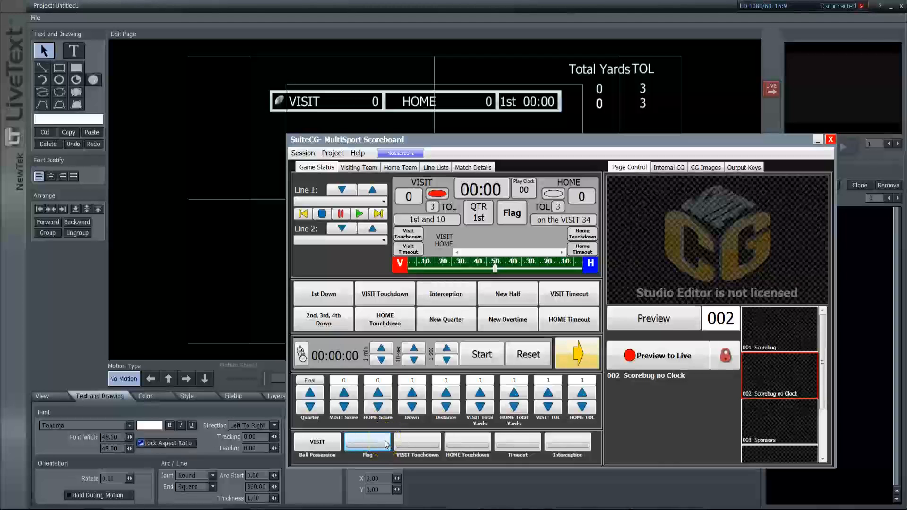
click(392, 441)
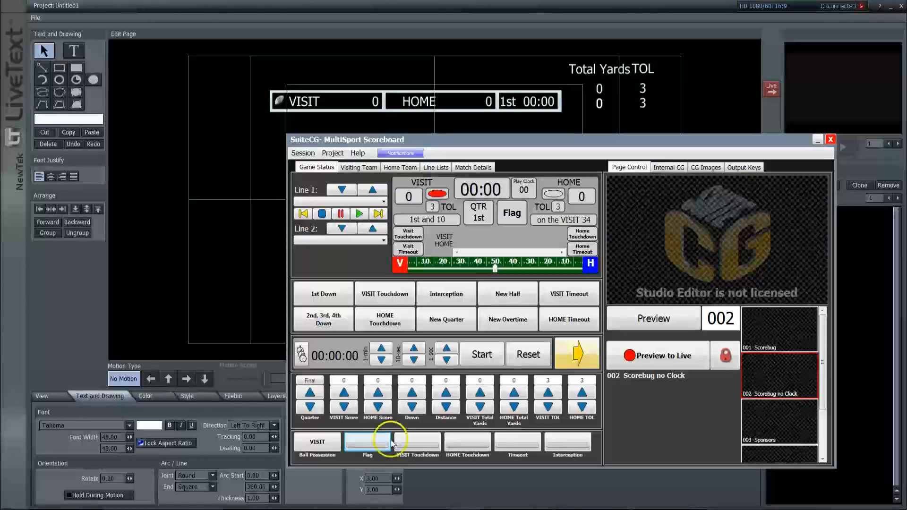
- Show the TOUCHDOWN indicator for the visiting team and switch it over to the home team
click(402, 442)
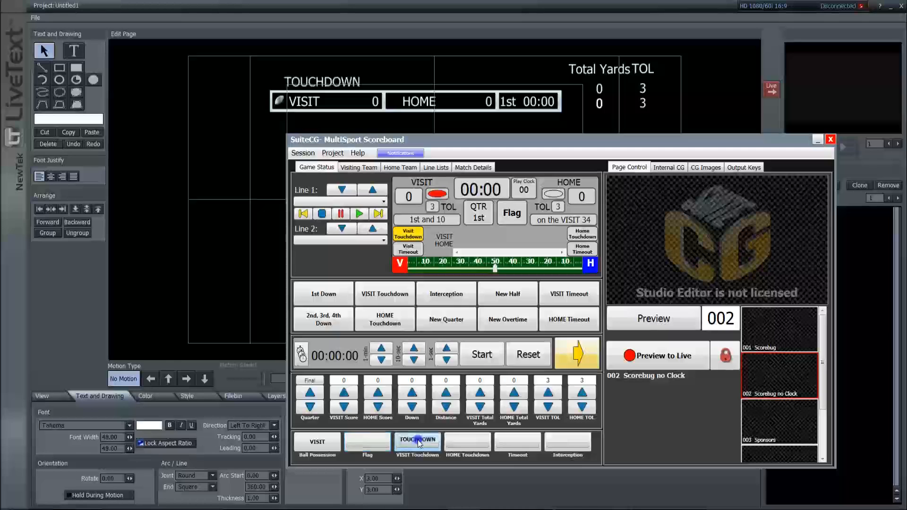
click(474, 444)
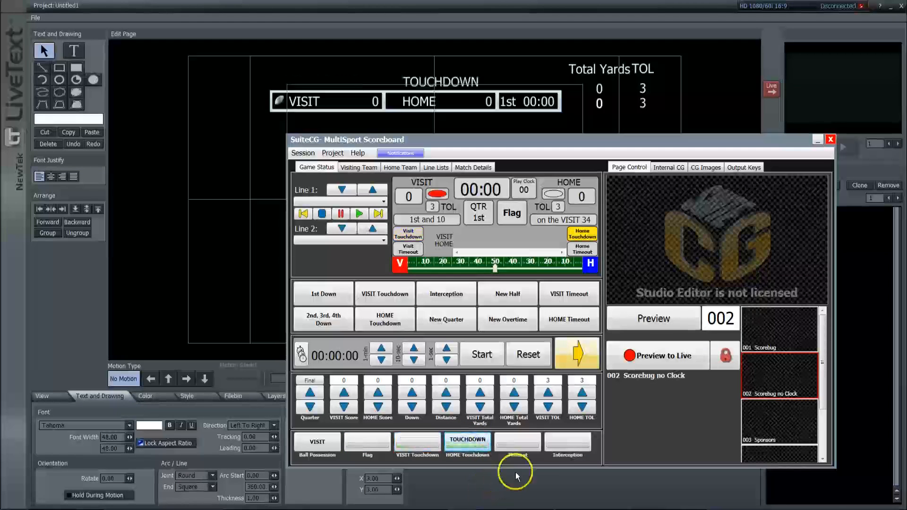
- Show the TIMEOUT indicator and try the Interception indicator, leaving both switched off
click(523, 442)
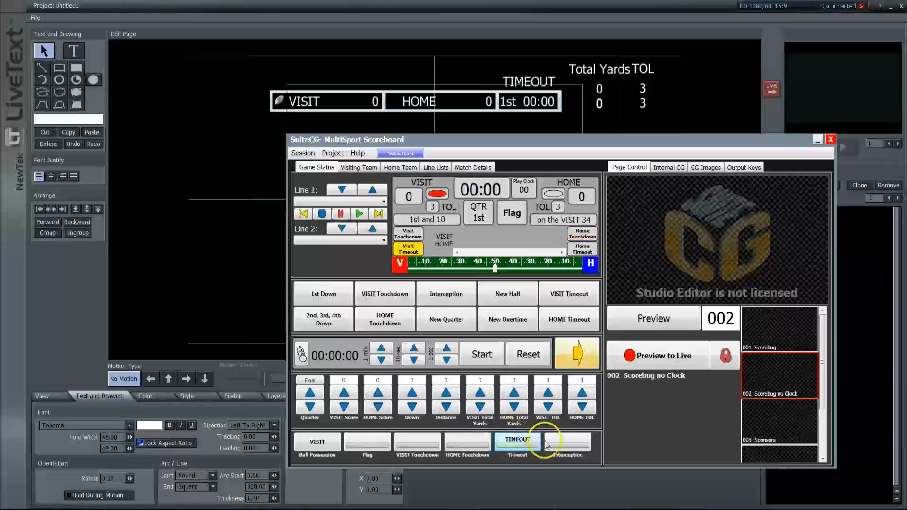
click(570, 443)
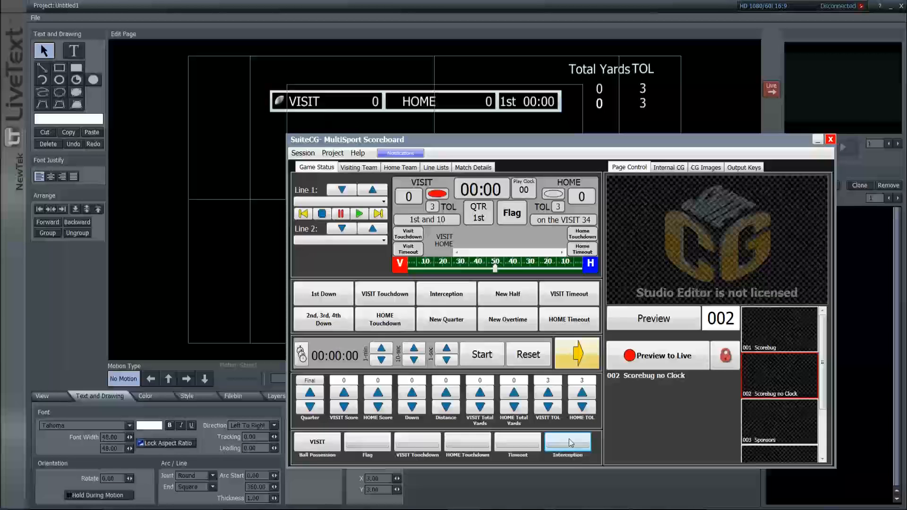
click(565, 439)
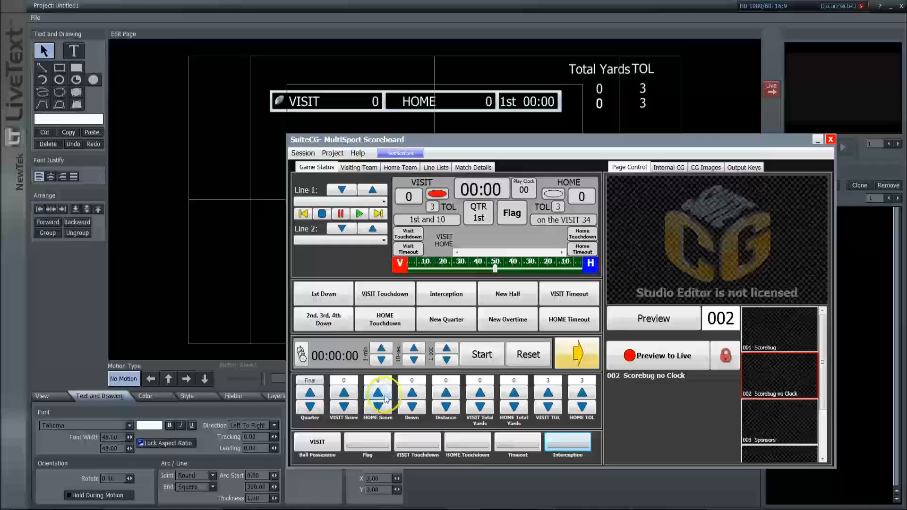
- Raise the visiting and home team scores to 2 each
double_click(343, 393)
click(379, 392)
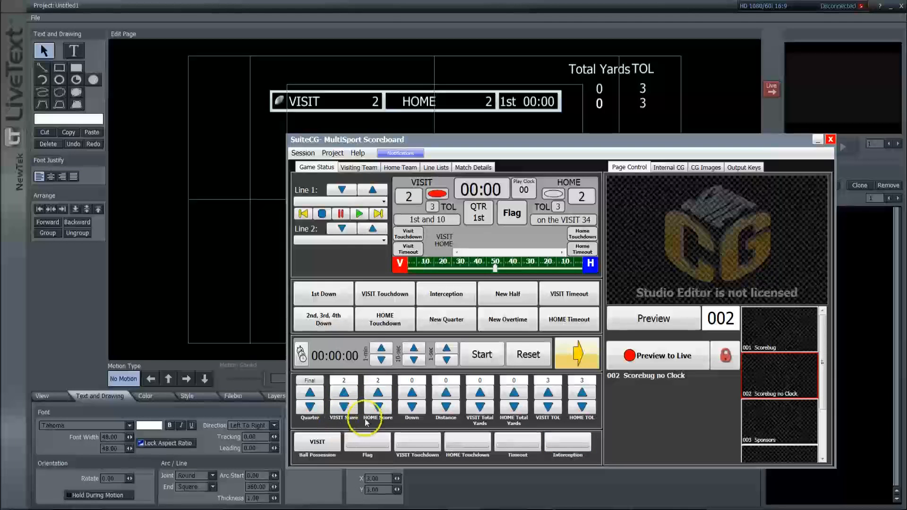
- Set the visiting team's short name to TECH
click(358, 167)
click(393, 204)
drag(393, 204, 325, 208)
text(TECH)
key(Tab)
- Set the home team's short name to STATE and return to the game status view
click(400, 168)
click(393, 204)
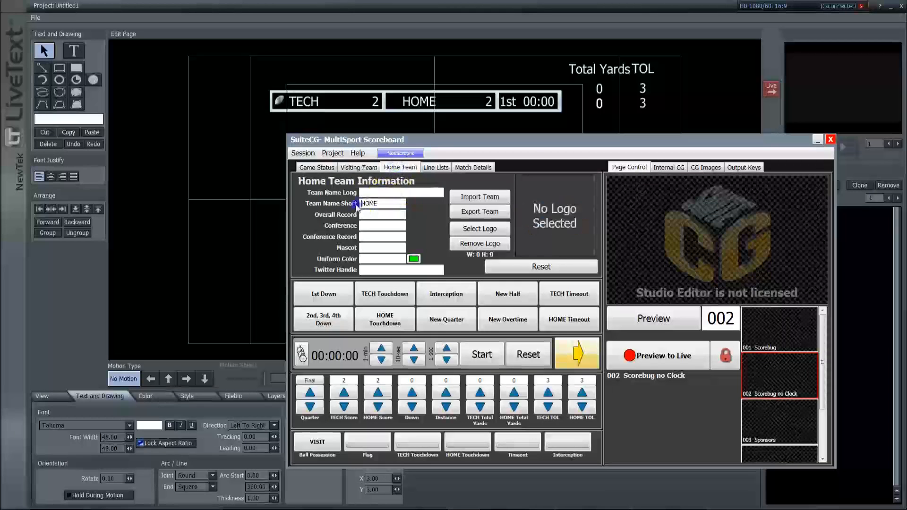
text(STATE)
key(Tab)
click(319, 168)
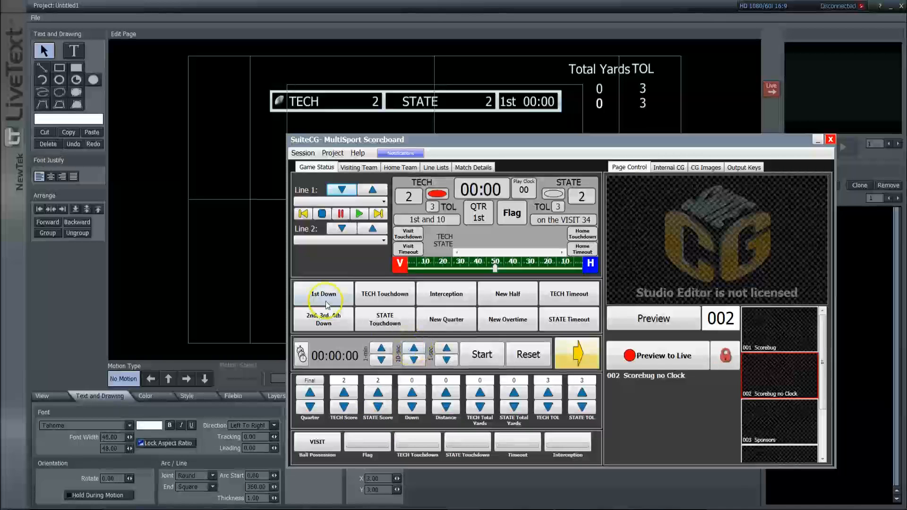
- Raise the down and distance to 3 each, and reset them with the 1st Down macro
click(411, 392)
click(412, 392)
click(412, 393)
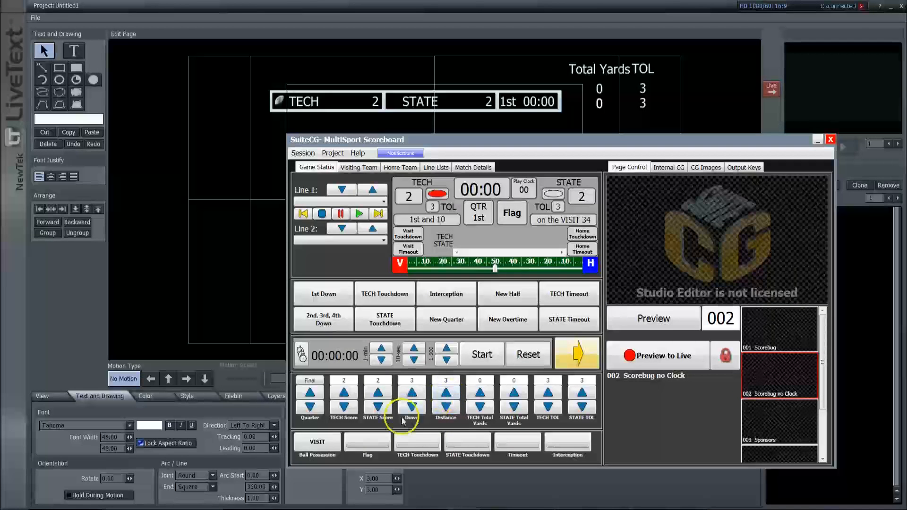
click(331, 294)
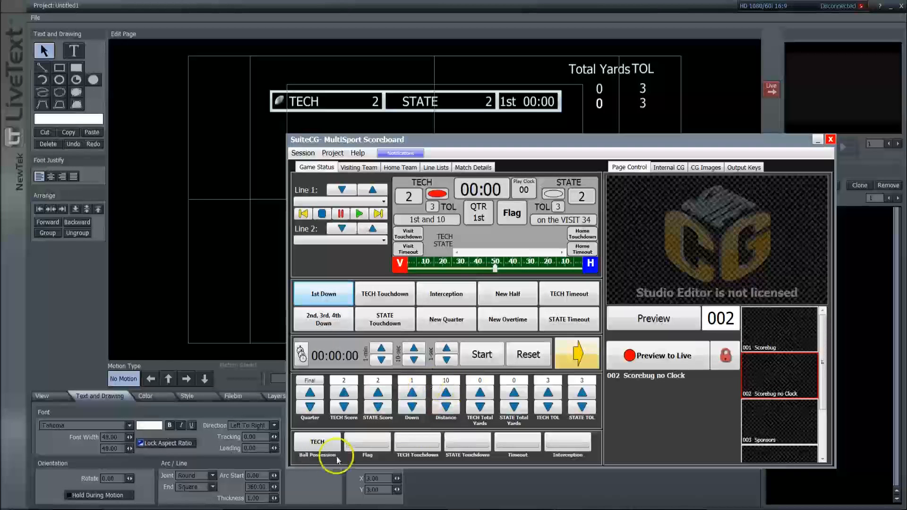
- Run the TECH Touchdown macro and the Interception macro, switching off the indicator each one turns on
click(389, 298)
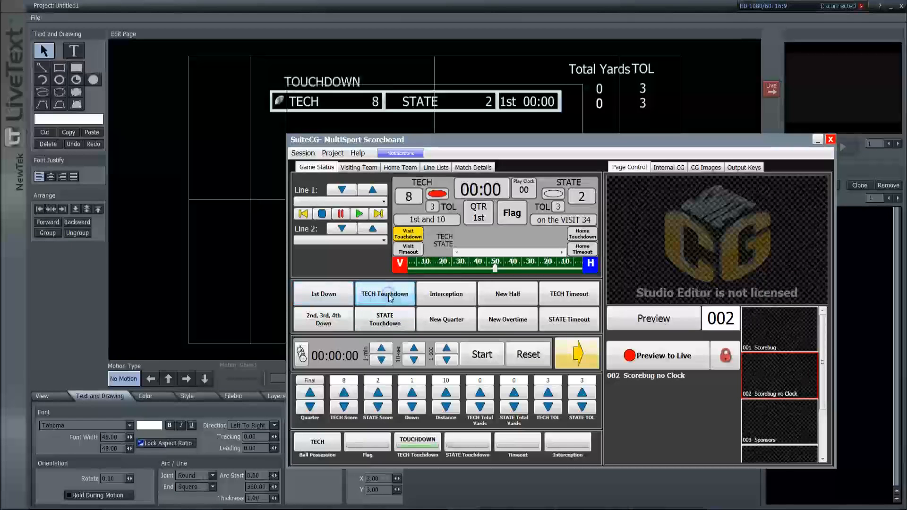
click(422, 454)
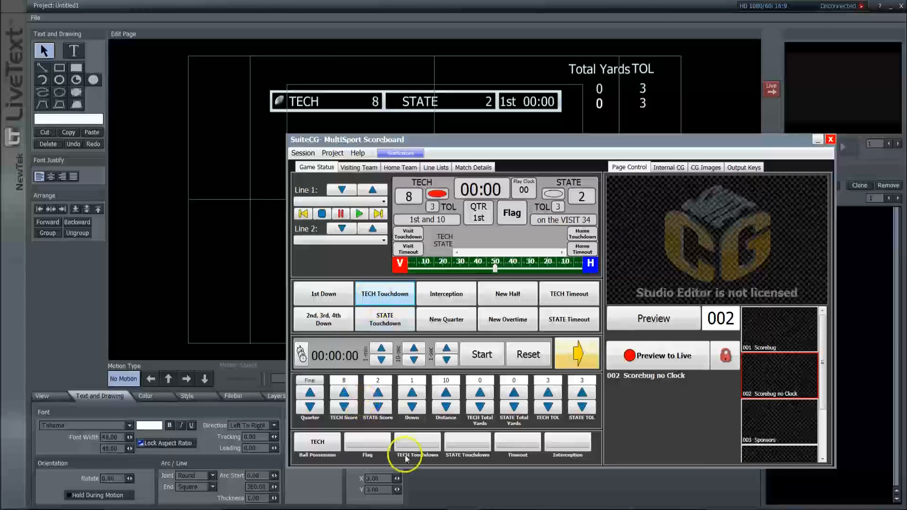
click(456, 296)
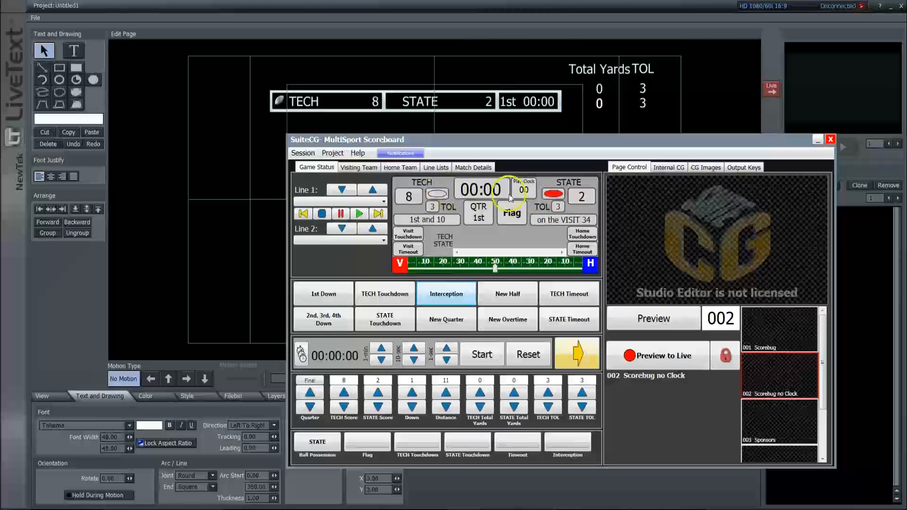
click(569, 443)
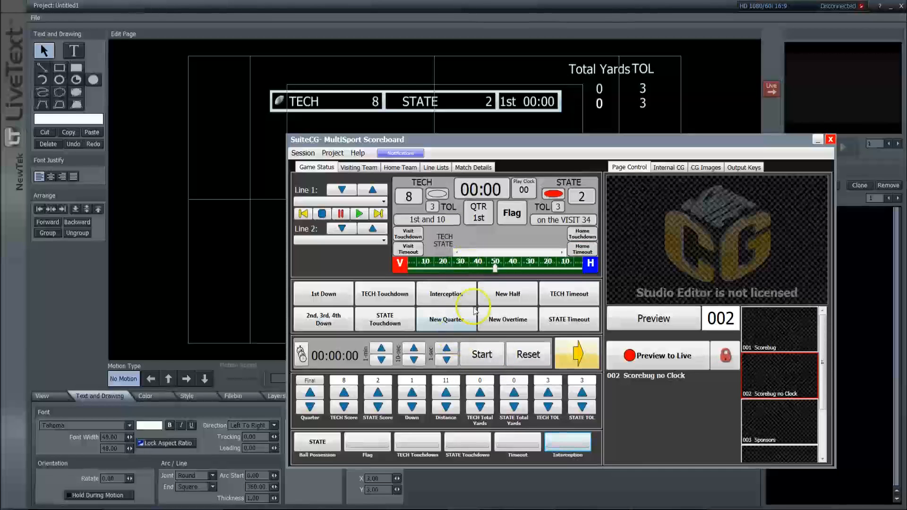
- Charge one timeout to TECH and one to STATE, leaving the Timeout indicator switched off
click(574, 301)
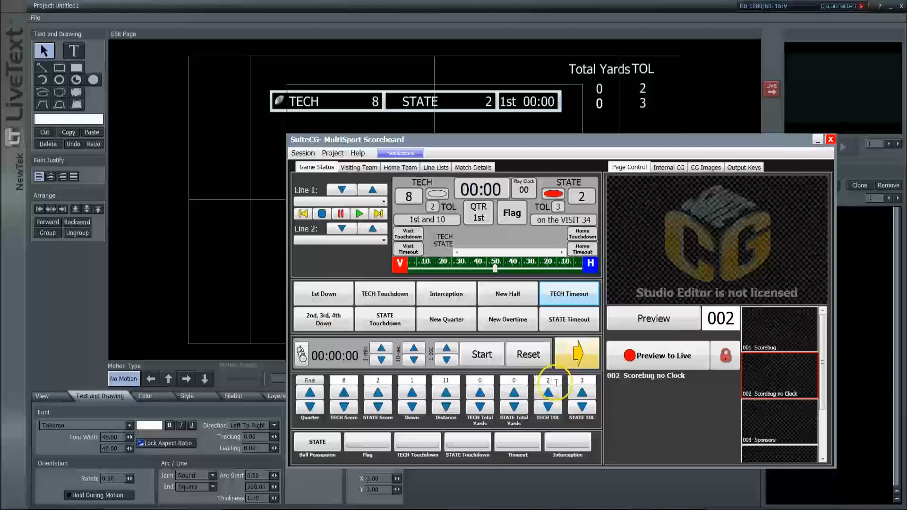
click(570, 321)
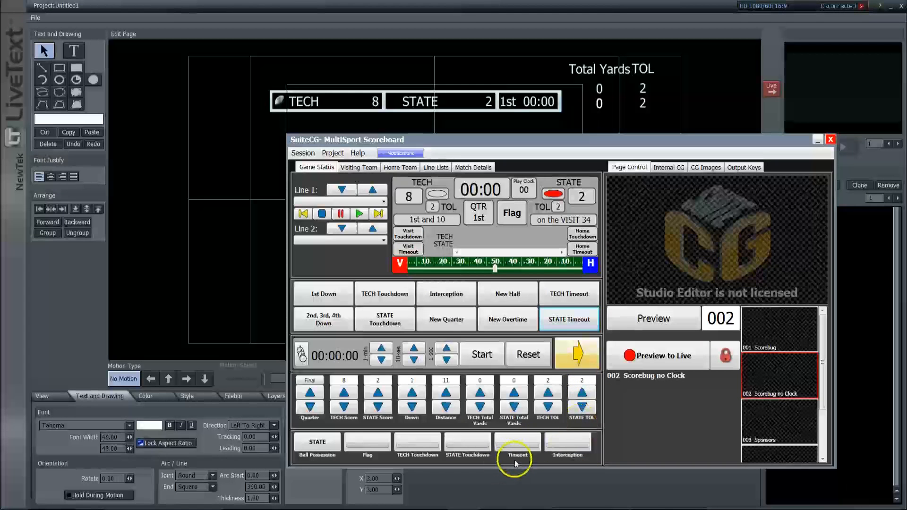
click(524, 444)
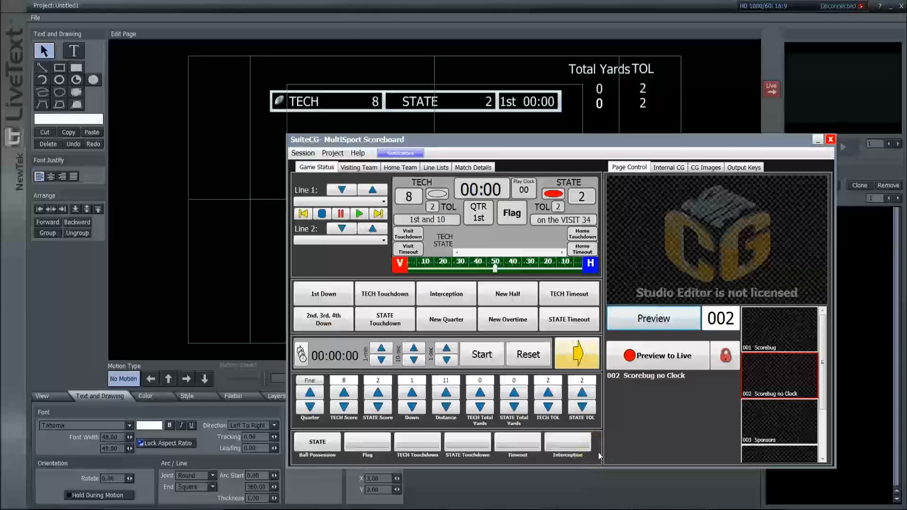
- Examine the CG Images settings for sponsor images and the TRUE and FALSE images of the counters and toggles
click(710, 168)
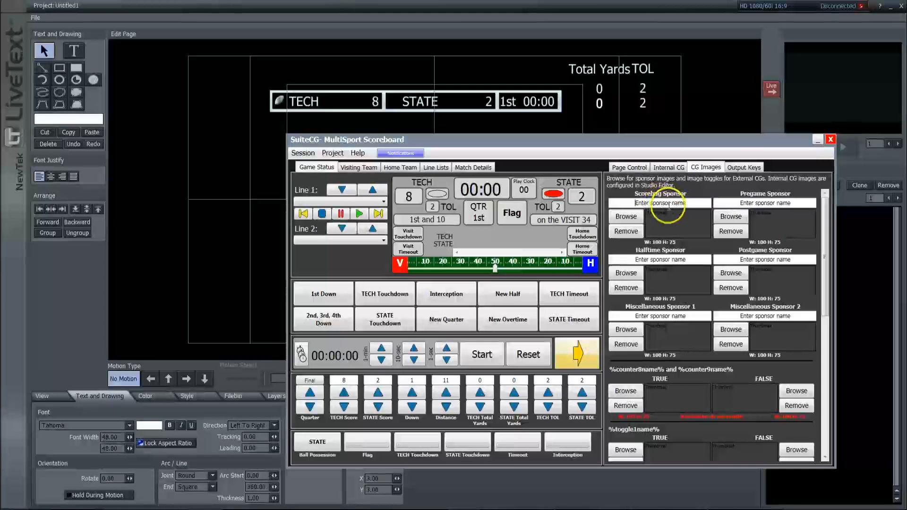
click(704, 204)
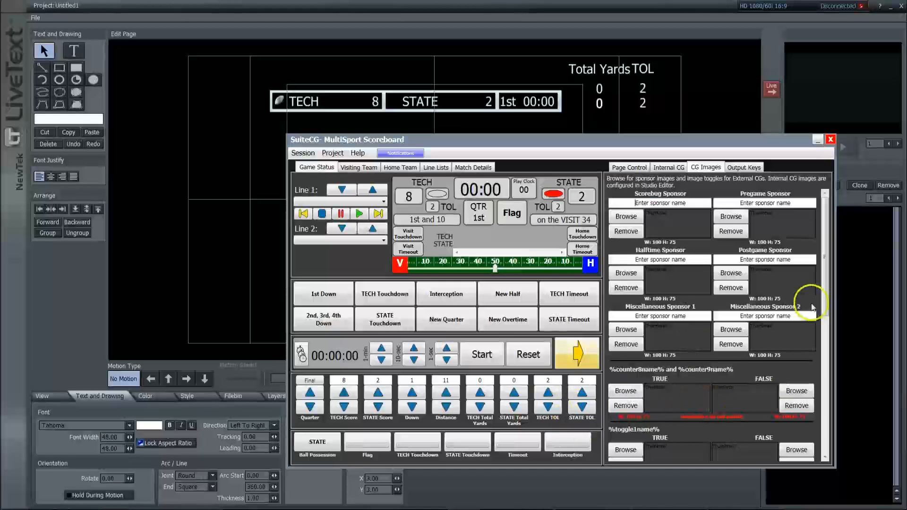
scroll(823, 302, down, 2)
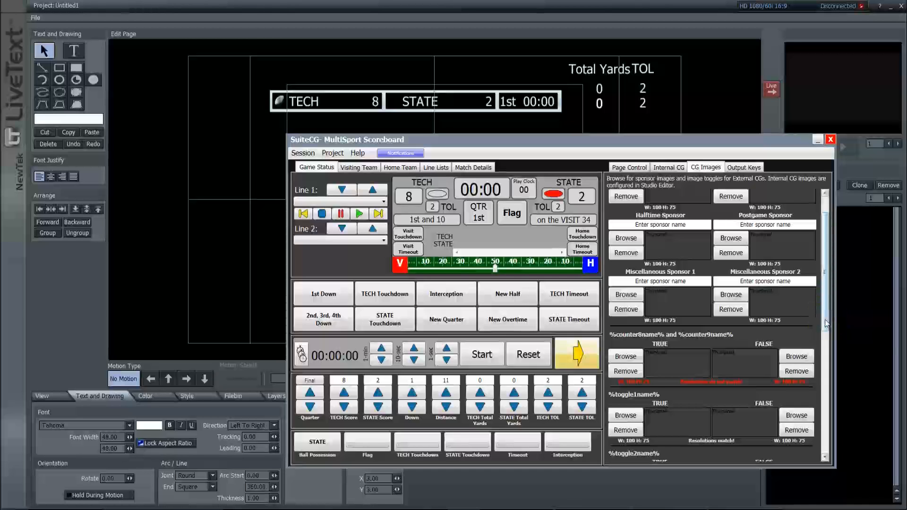
drag(826, 323, 825, 344)
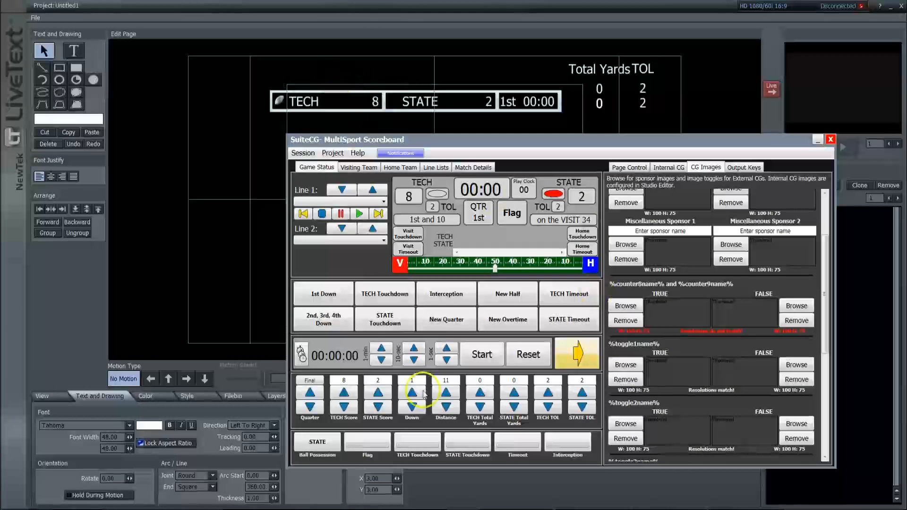
- Try the Flag indicator, check the LiveText page and bring the scoreboard window back to the front
click(368, 444)
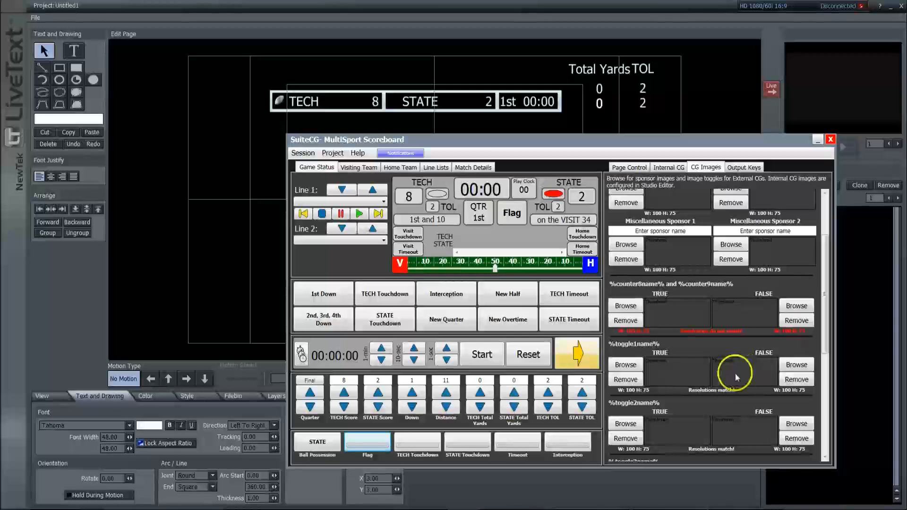
click(371, 441)
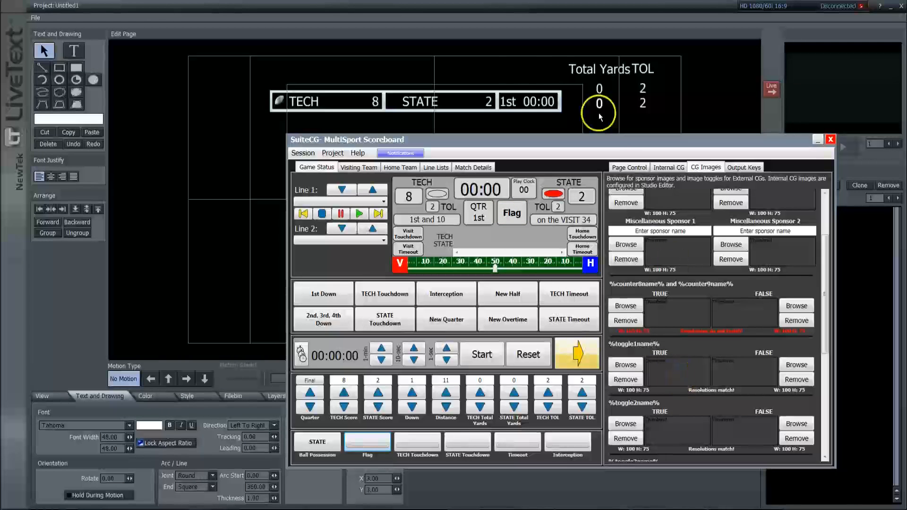
click(551, 85)
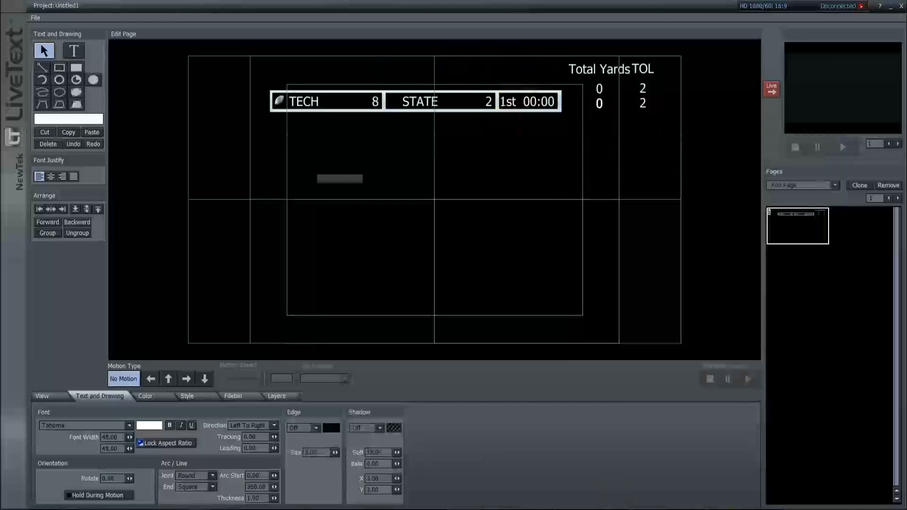
click(573, 508)
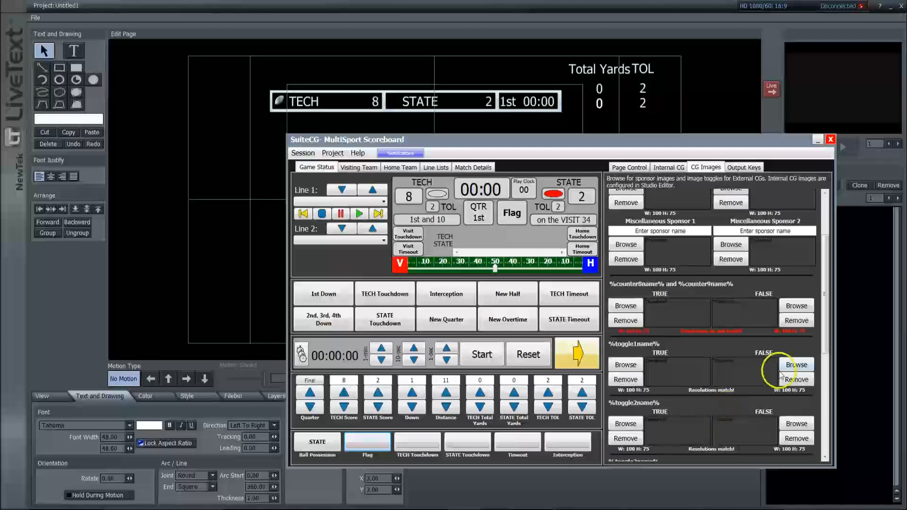
click(462, 295)
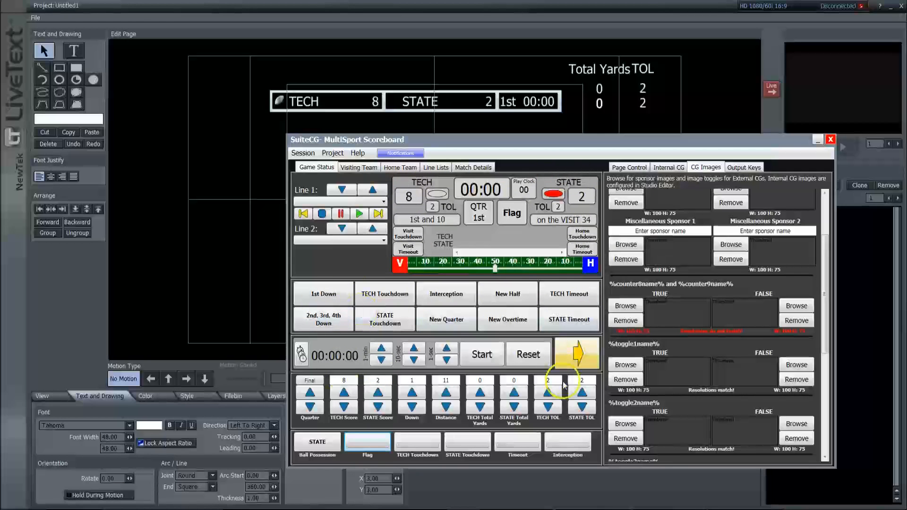
click(376, 446)
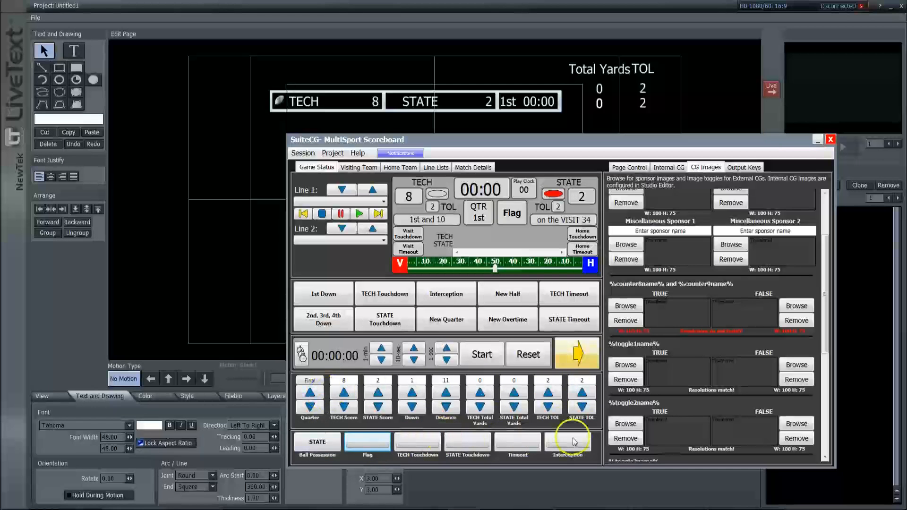
click(602, 434)
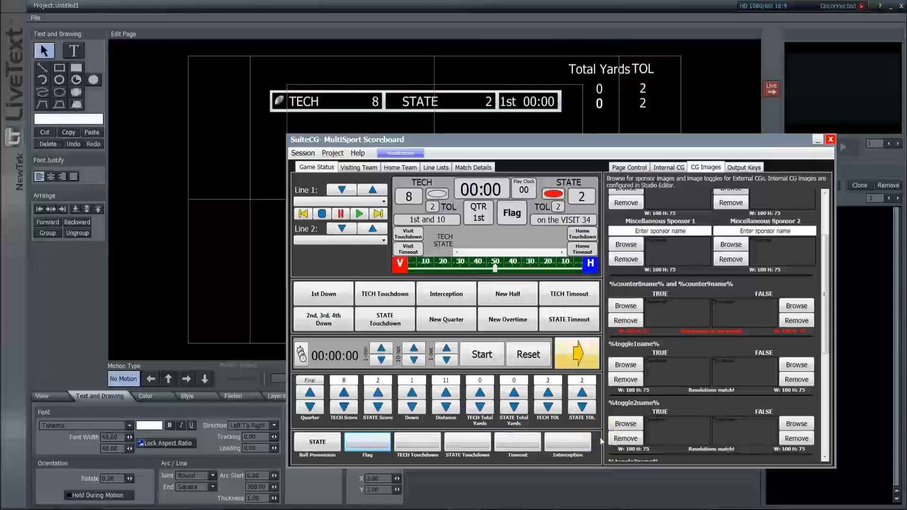
- Open the Session Editor, examine the Linestatus Table's periods and the Final Period choices, and close the editor
click(308, 168)
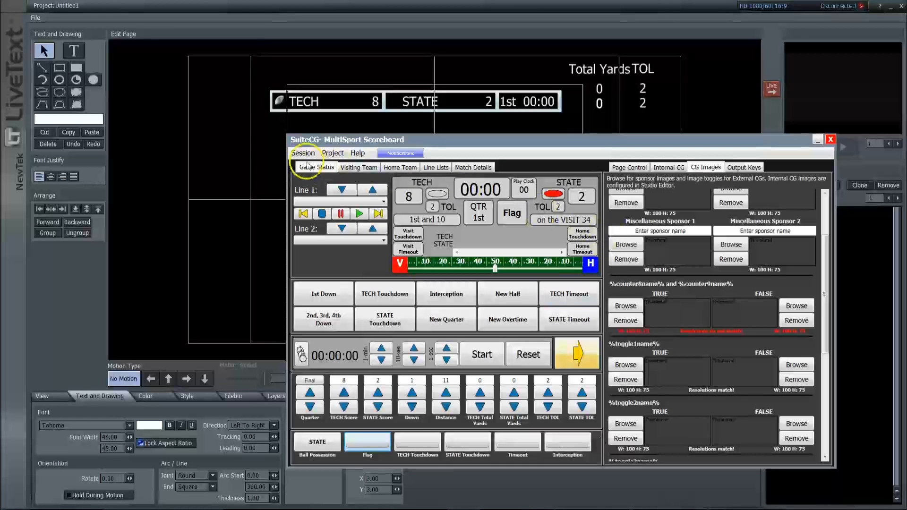
click(304, 155)
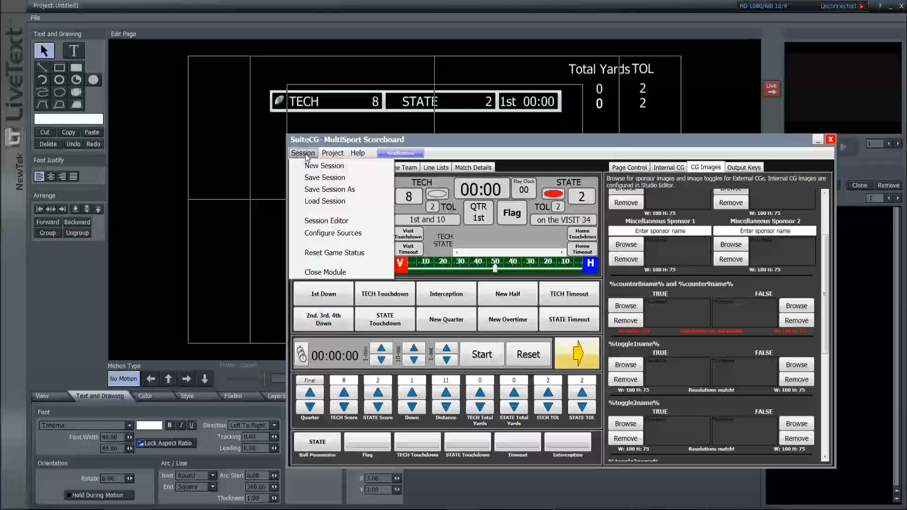
click(330, 221)
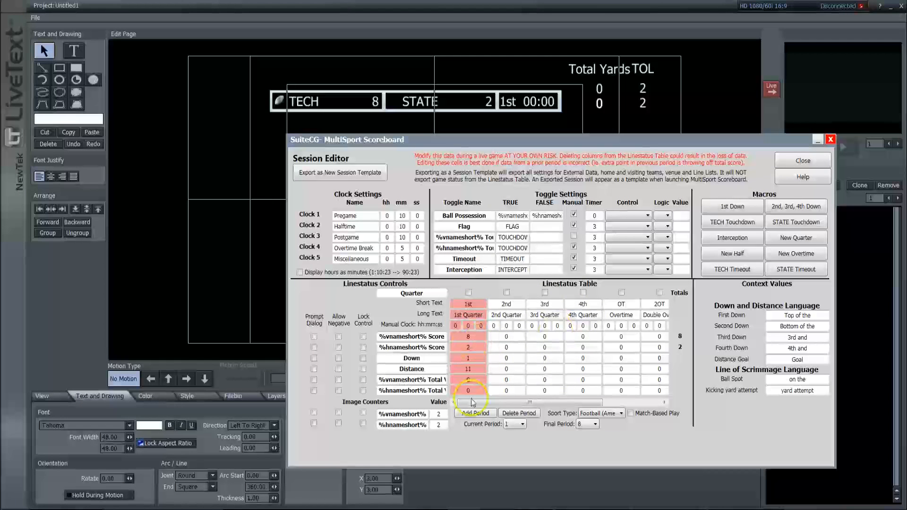
click(507, 380)
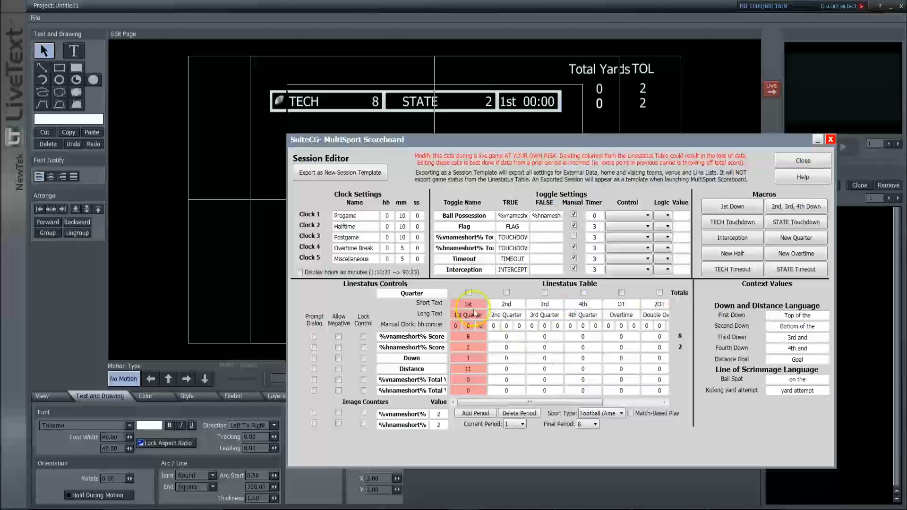
mouse_move(569, 401)
mouse_down()
mouse_move(636, 407)
mouse_move(535, 404)
mouse_up()
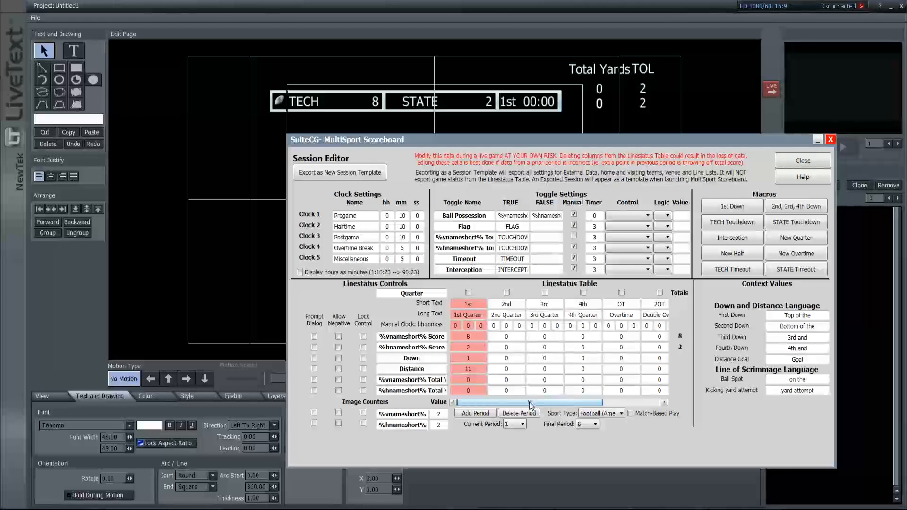
click(554, 406)
drag(554, 406, 611, 407)
click(587, 425)
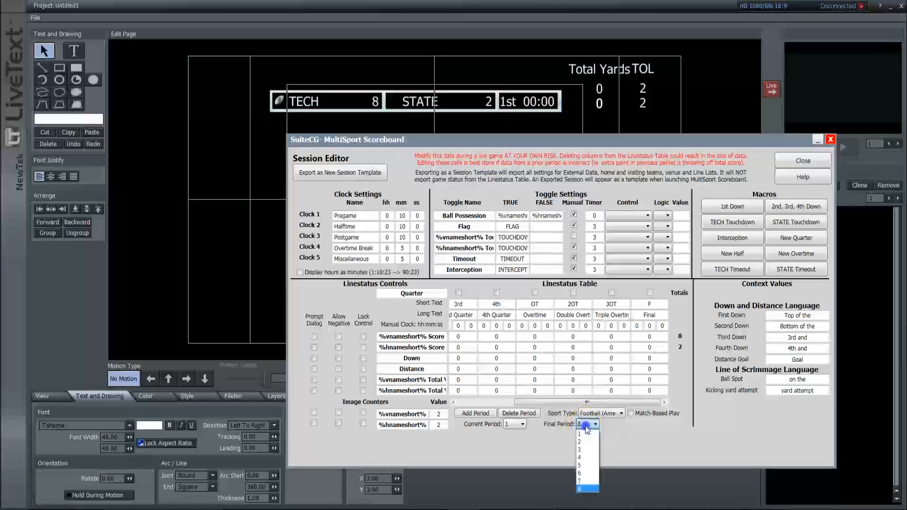
click(587, 432)
drag(562, 406, 502, 405)
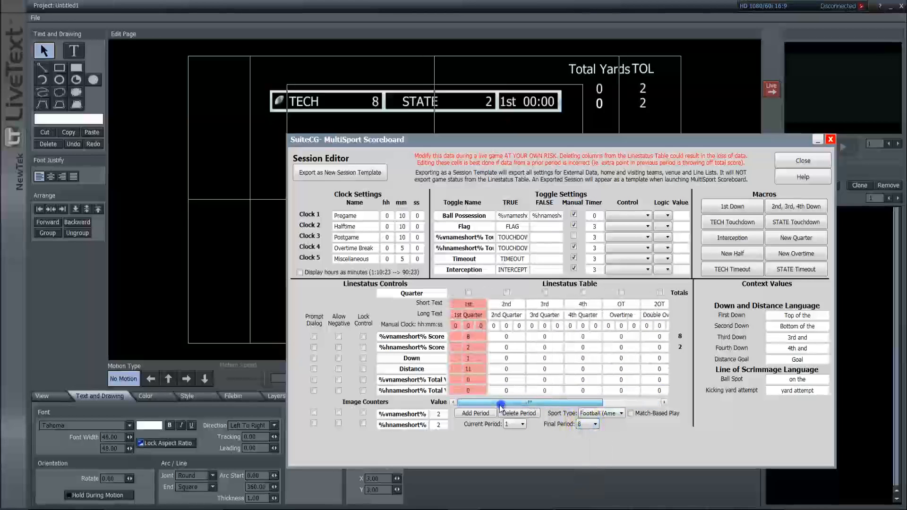
click(808, 161)
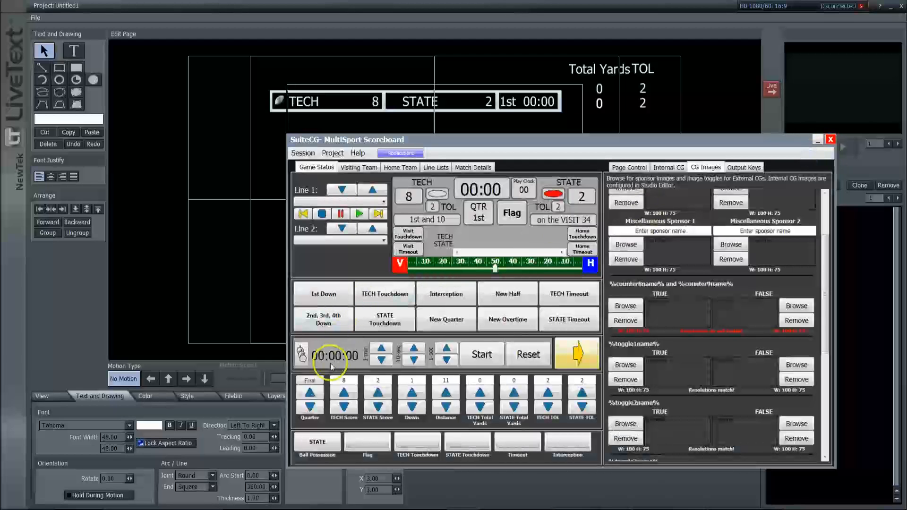
- Open the Session Editor and examine the Ball Possession toggle's settings and the first period's Linestatus Table entries
click(298, 154)
click(326, 219)
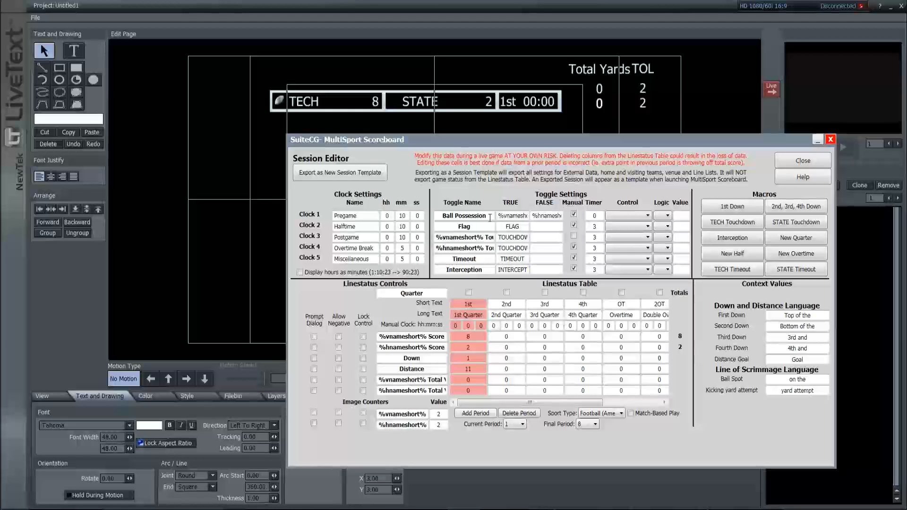
drag(490, 217, 430, 216)
click(549, 215)
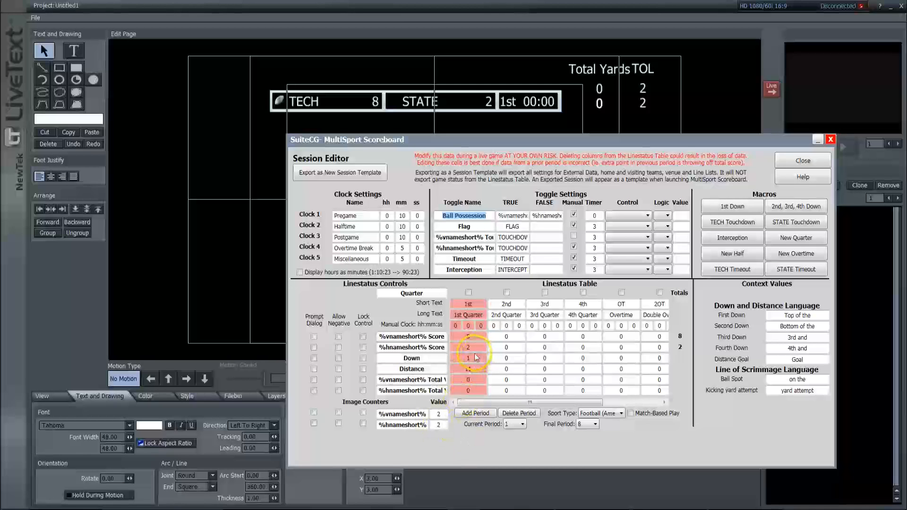
click(467, 314)
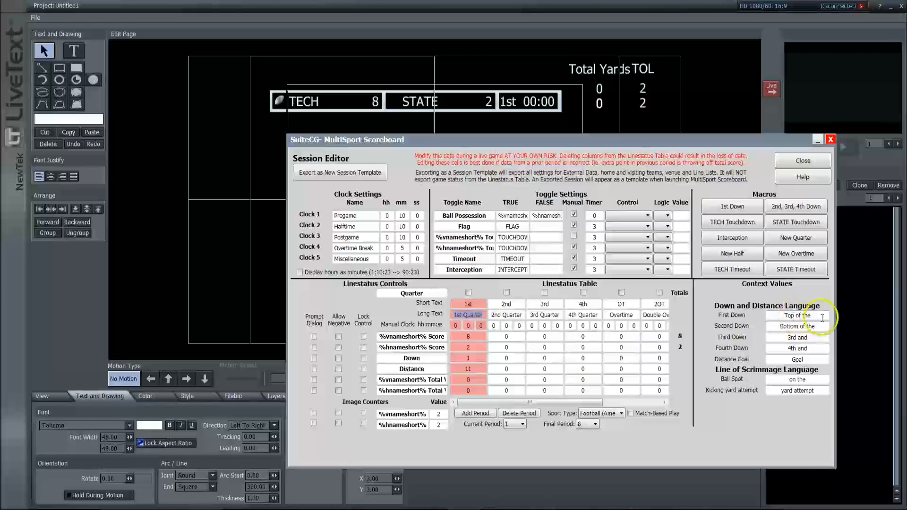
- Set the down and distance language to "1st and" for First Down and "2nd and" for Second Down
drag(821, 317, 780, 315)
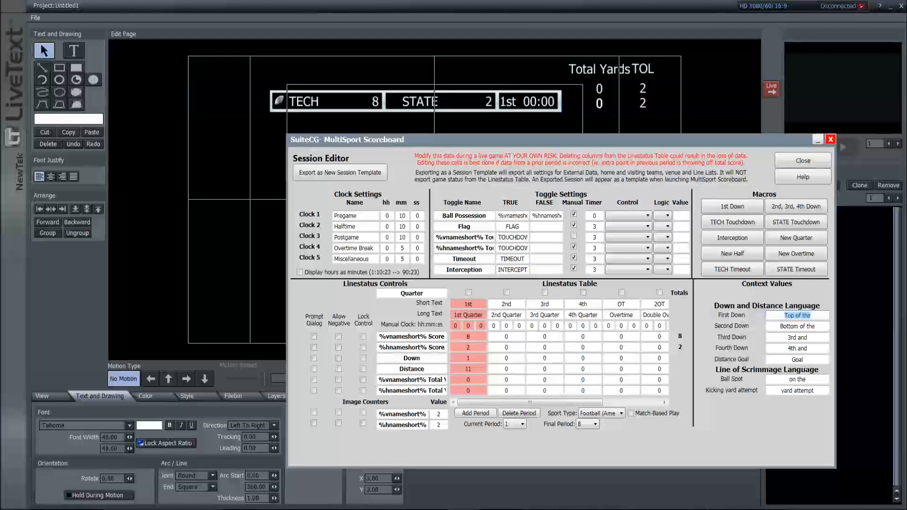
text(1st an)
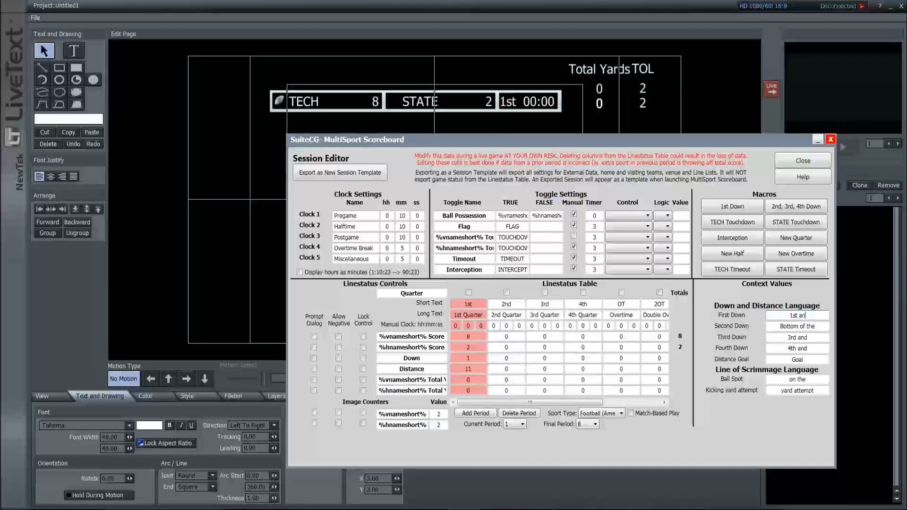
text(2nd )
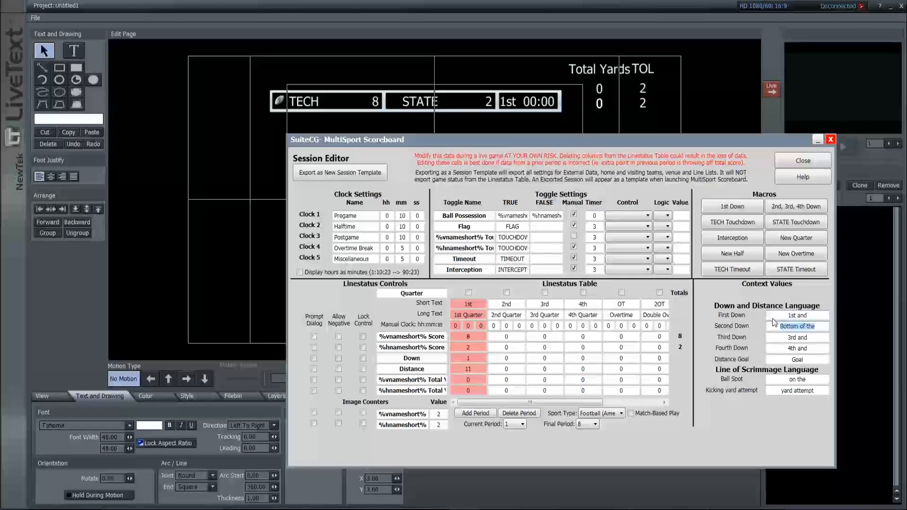
text(and)
key(Tab)
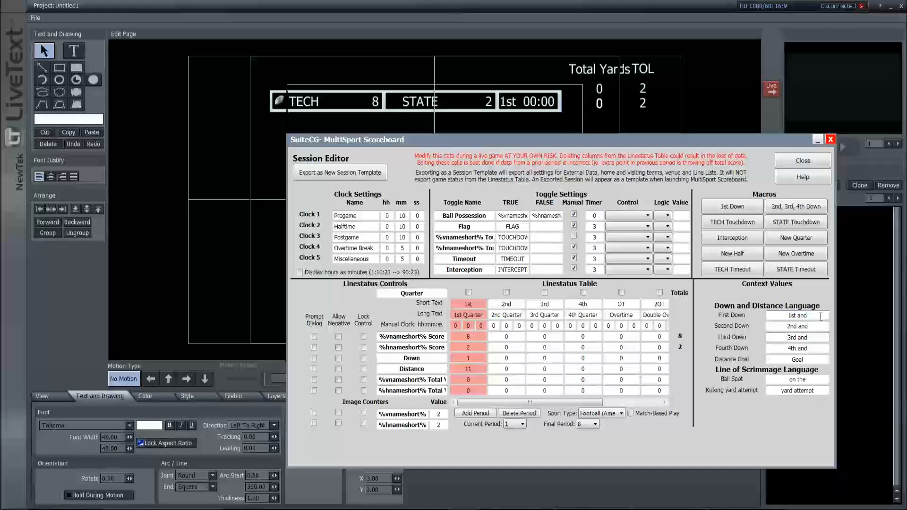
drag(819, 316, 761, 316)
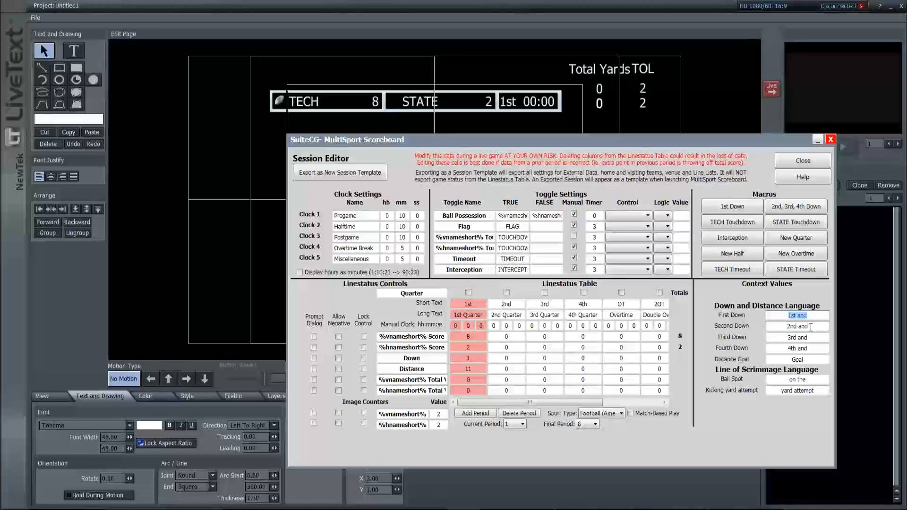
click(821, 316)
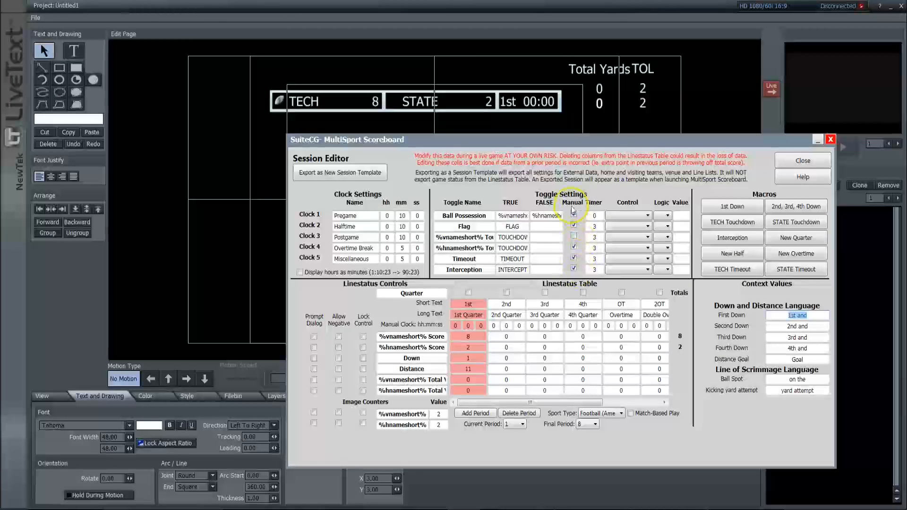
- Enable Manual for the visiting team's Touchdown toggle and check the toggles' Timer values
click(573, 236)
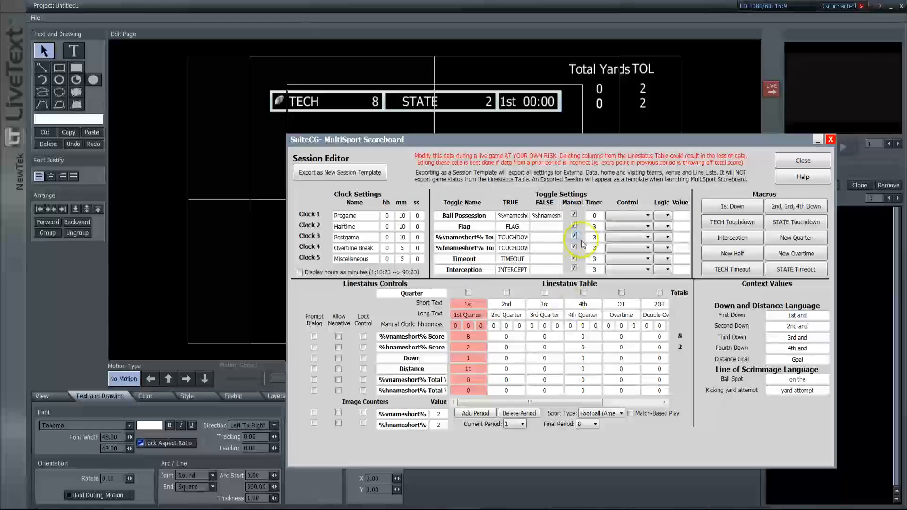
click(595, 226)
click(594, 248)
click(596, 270)
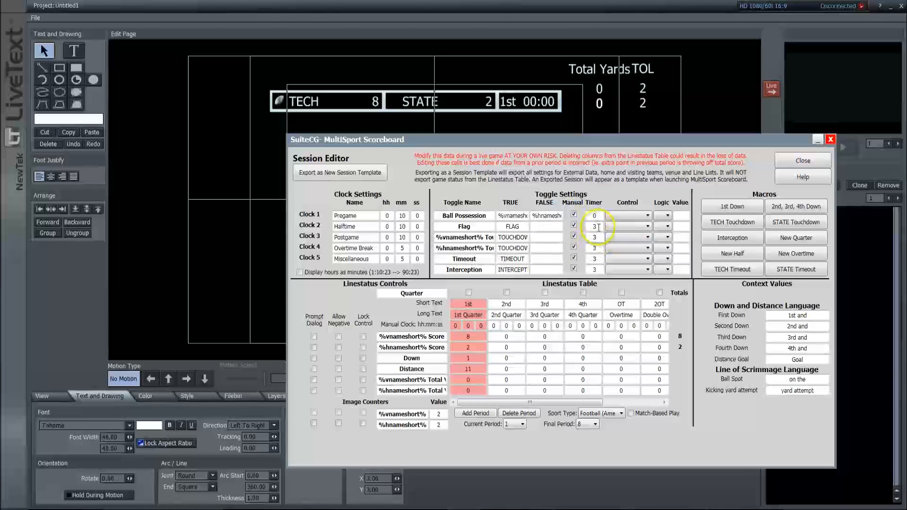
click(598, 227)
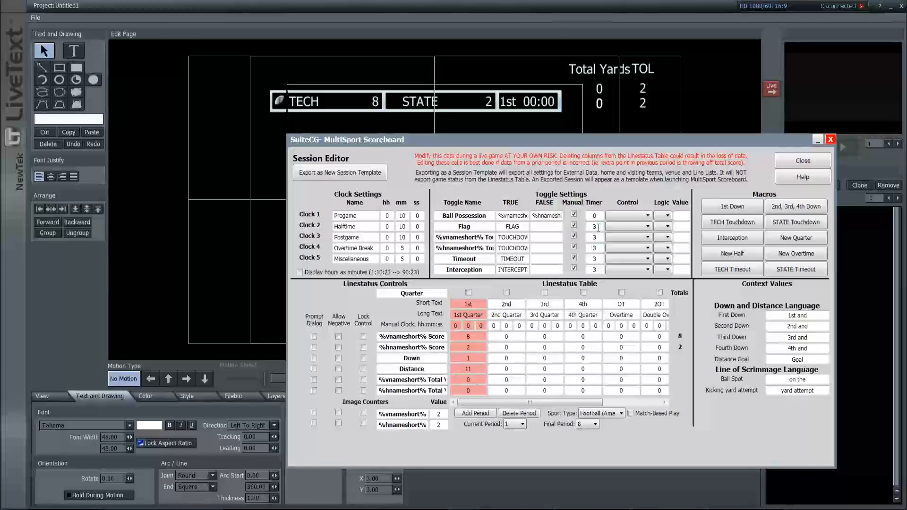
- Examine the Flag toggle's TRUE and FALSE texts and the Ball Possession toggle's Timer value
click(507, 227)
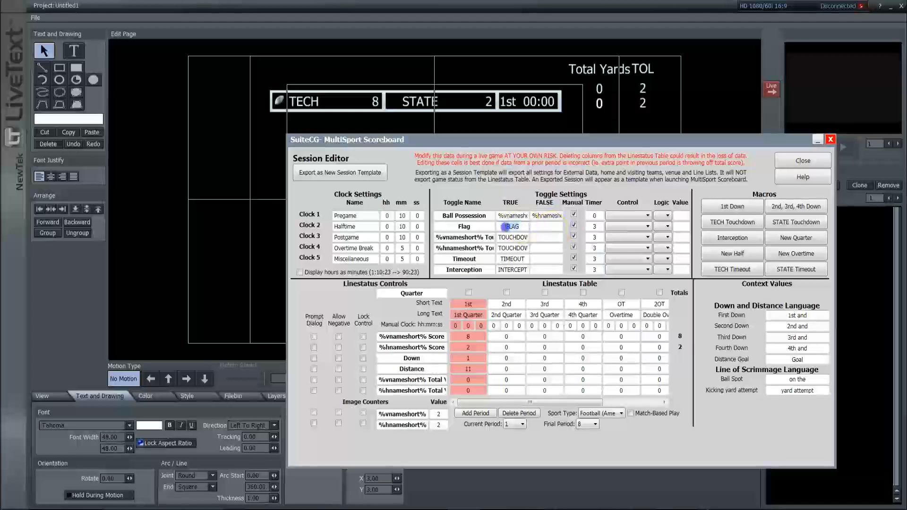
click(550, 229)
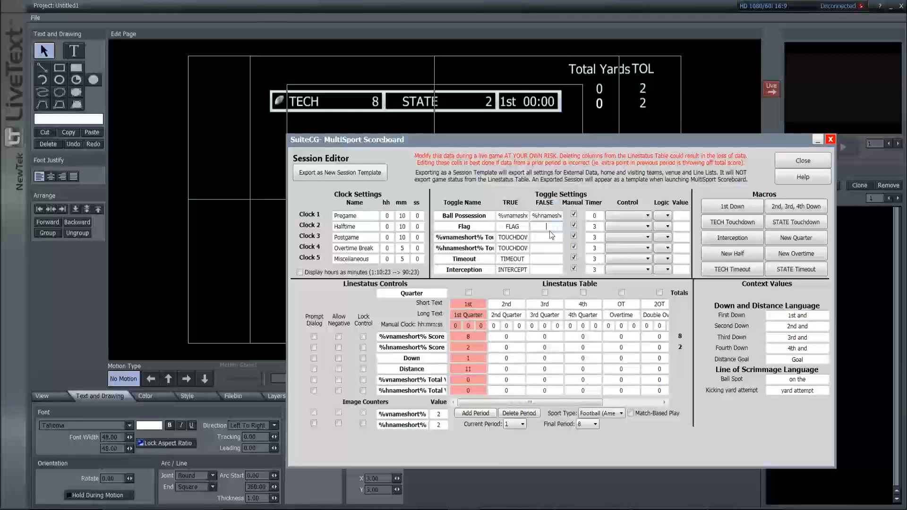
click(532, 83)
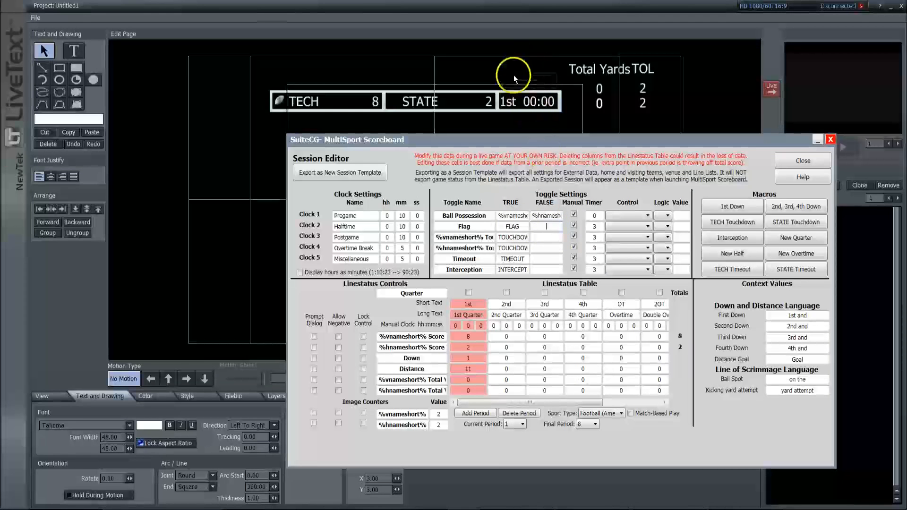
click(557, 237)
click(552, 227)
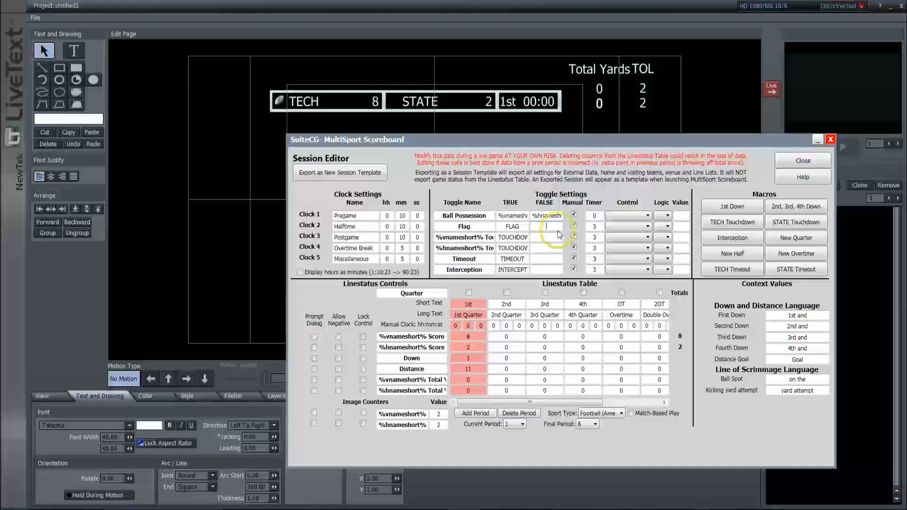
click(599, 216)
drag(598, 216, 589, 216)
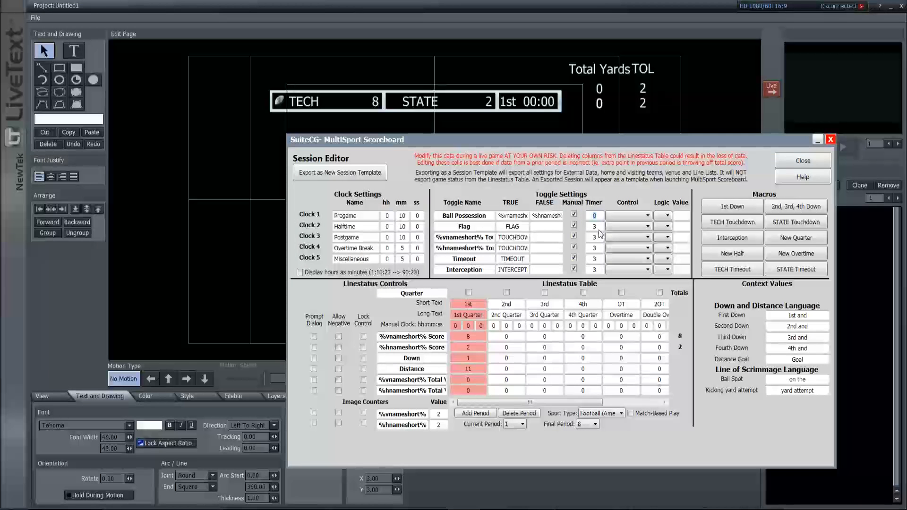
- Turn off Manual for the Flag toggle, set its Value to 6 and check its Control and Logic choices
click(573, 226)
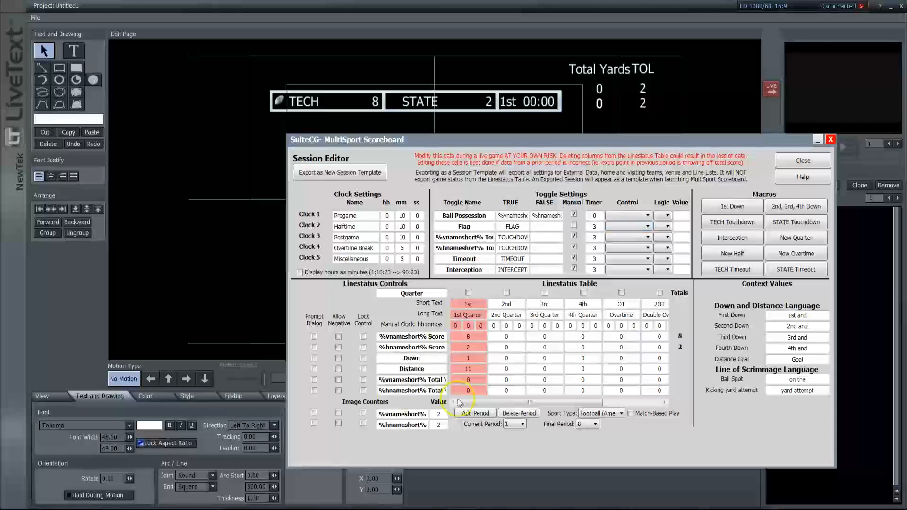
click(628, 230)
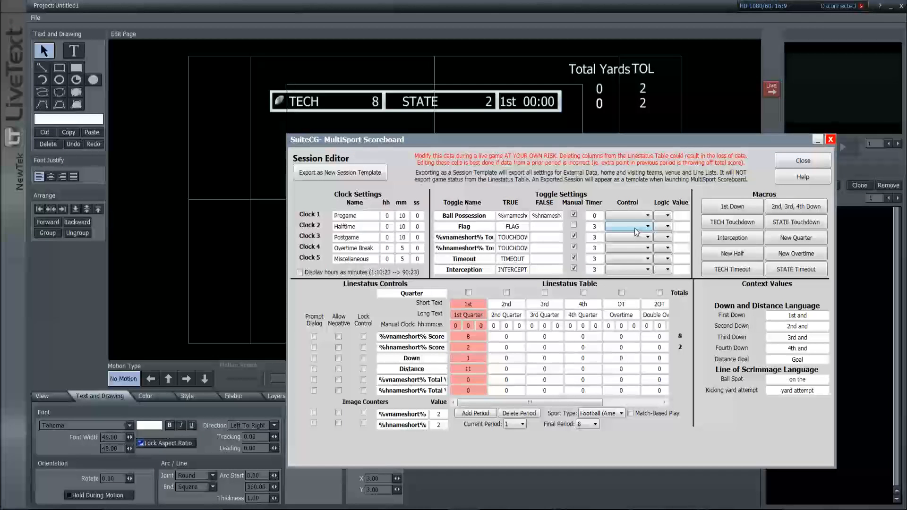
click(642, 228)
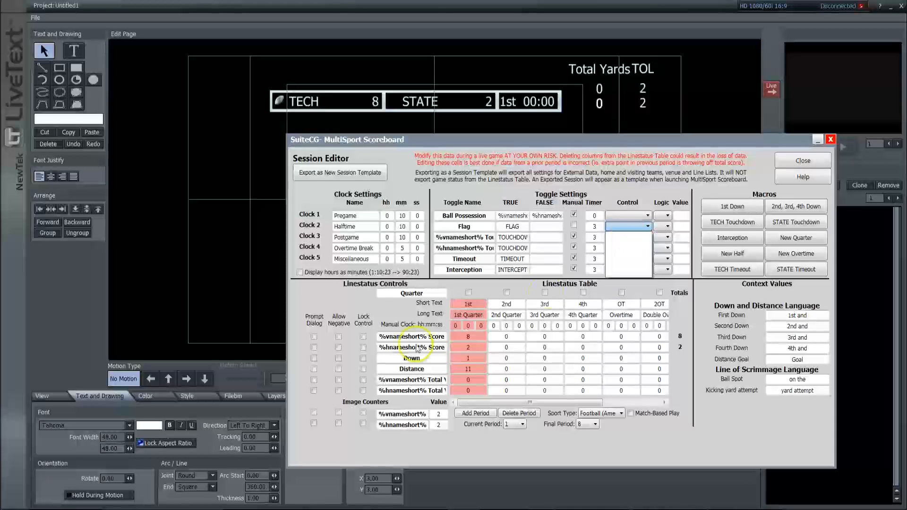
click(663, 227)
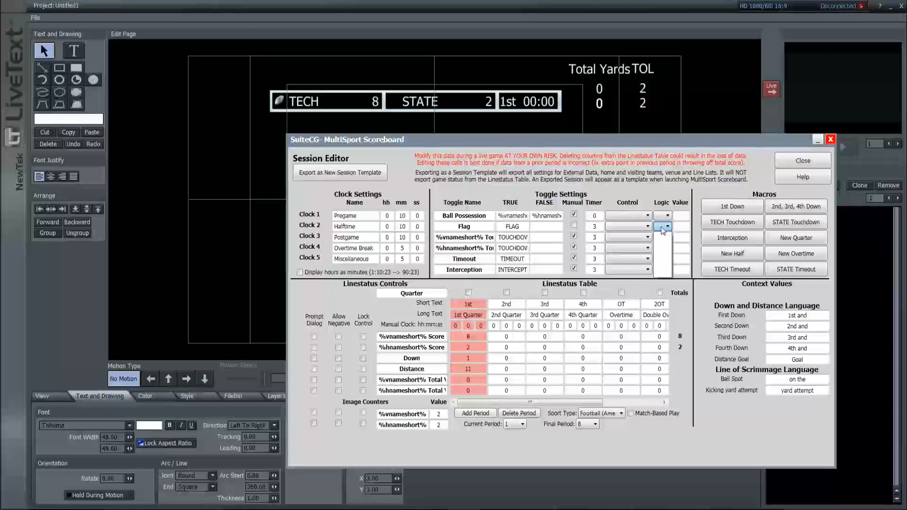
click(679, 226)
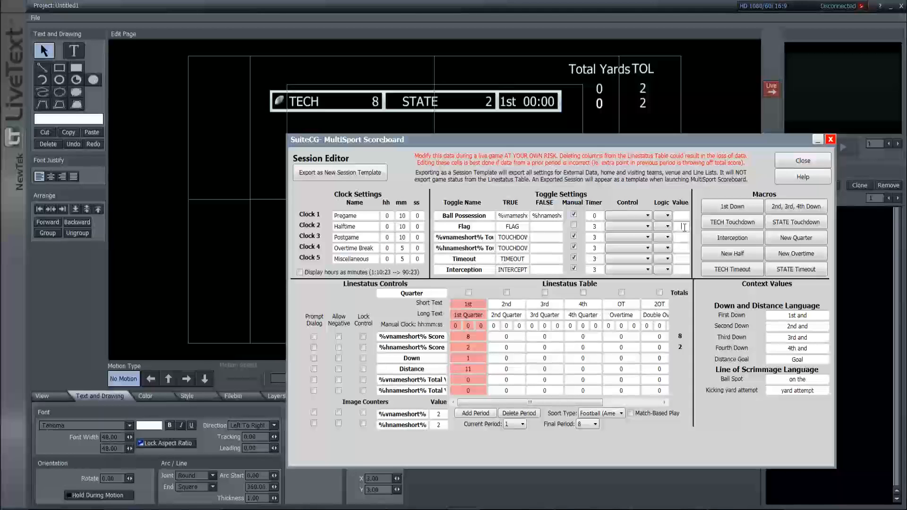
text(6)
click(665, 227)
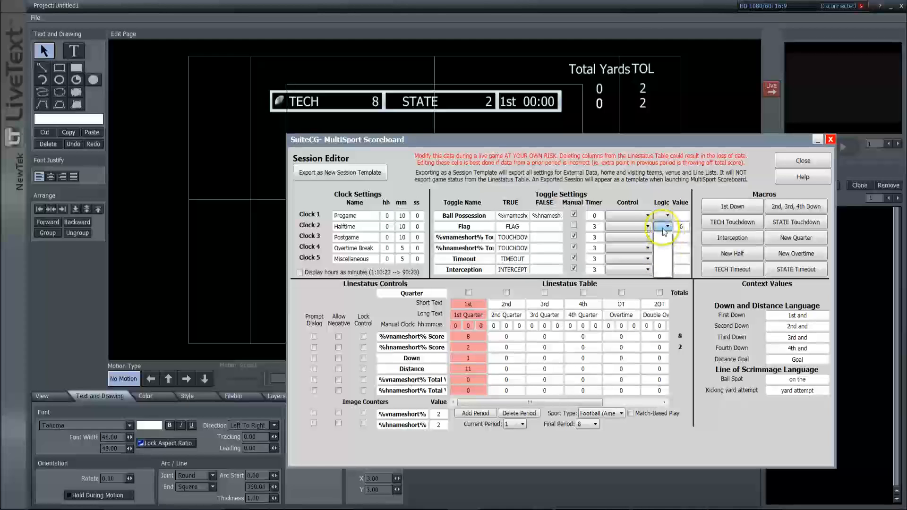
click(663, 232)
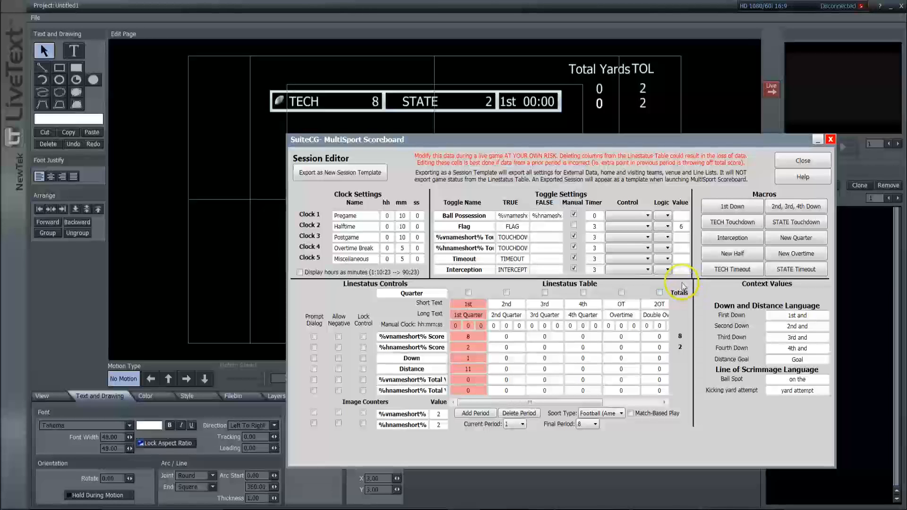
- Examine the 1st Down and TECH Touchdown macro settings, leave them as they are and close the Session Editor
click(736, 207)
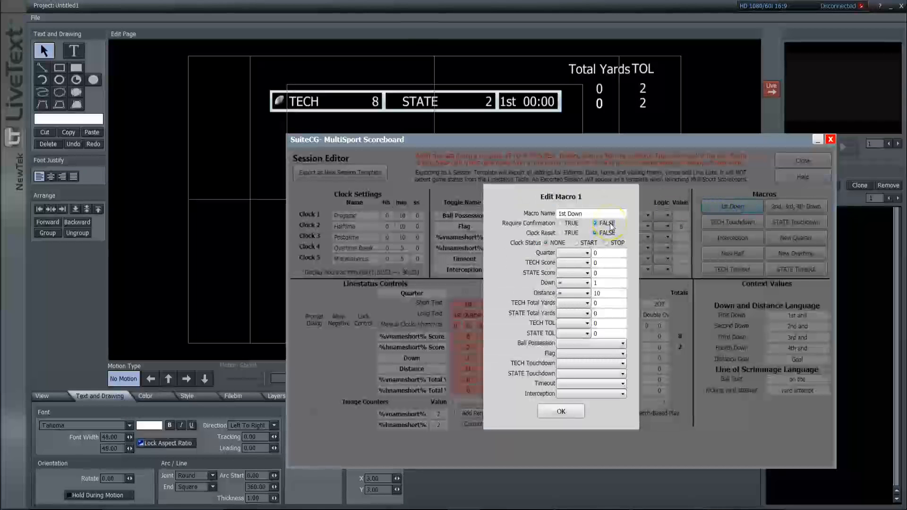
click(603, 284)
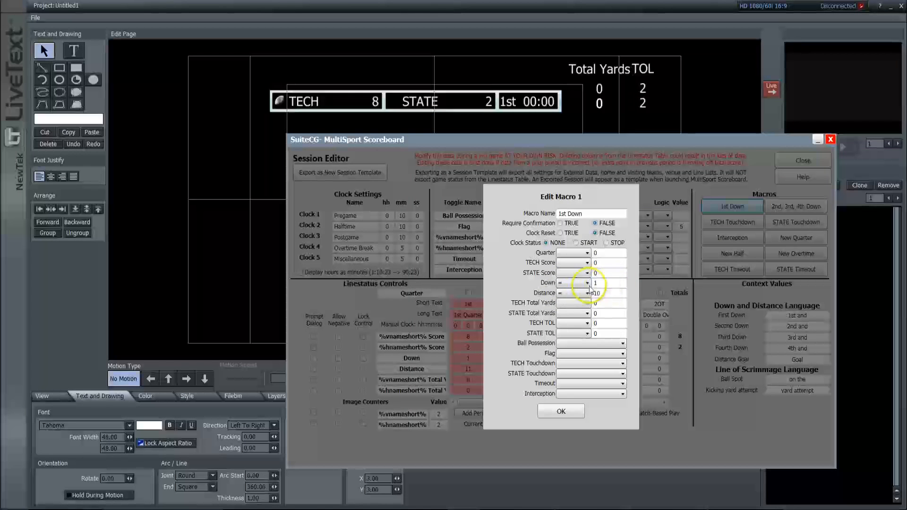
click(562, 411)
click(742, 223)
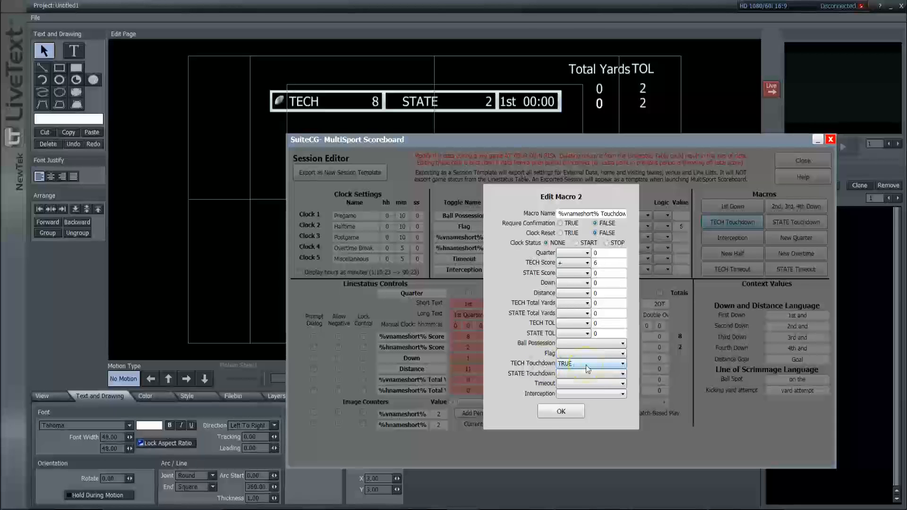
click(562, 413)
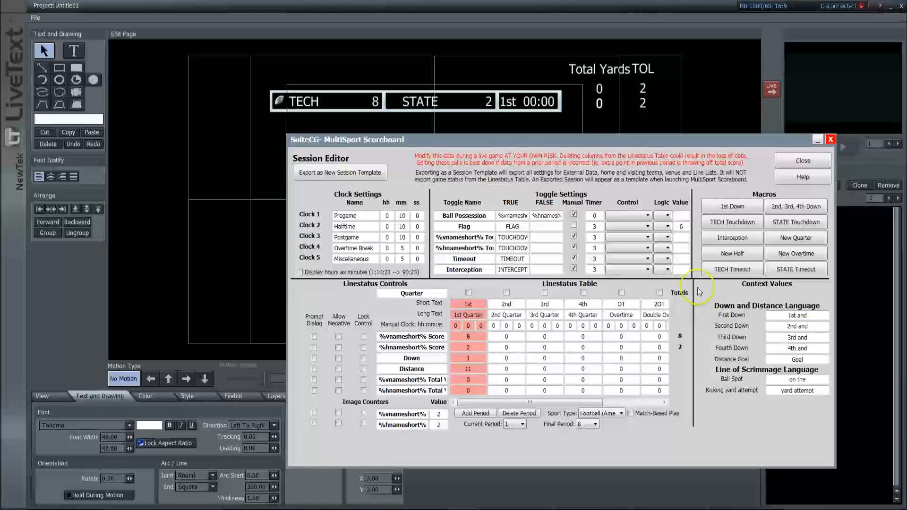
click(803, 161)
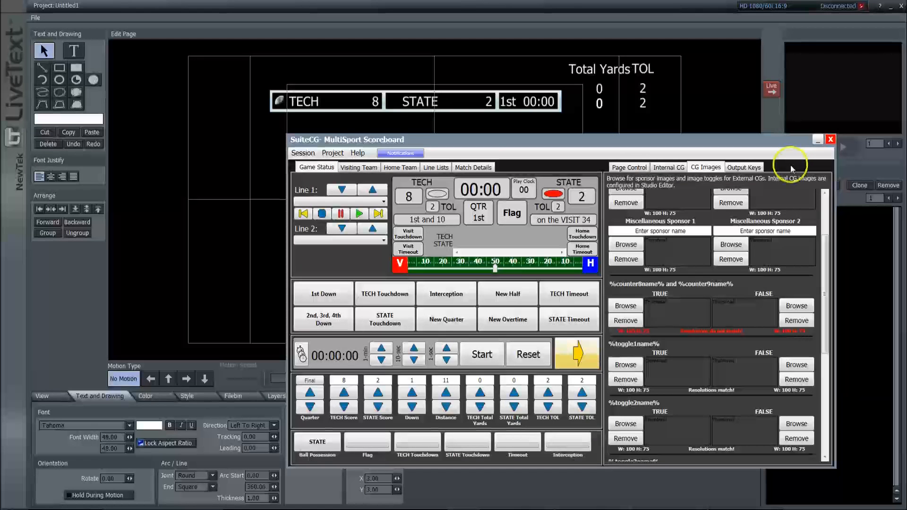
- Examine the Output Keys, the page preview controls and the Internal CG Live Output choices, returning to the page preview
click(753, 169)
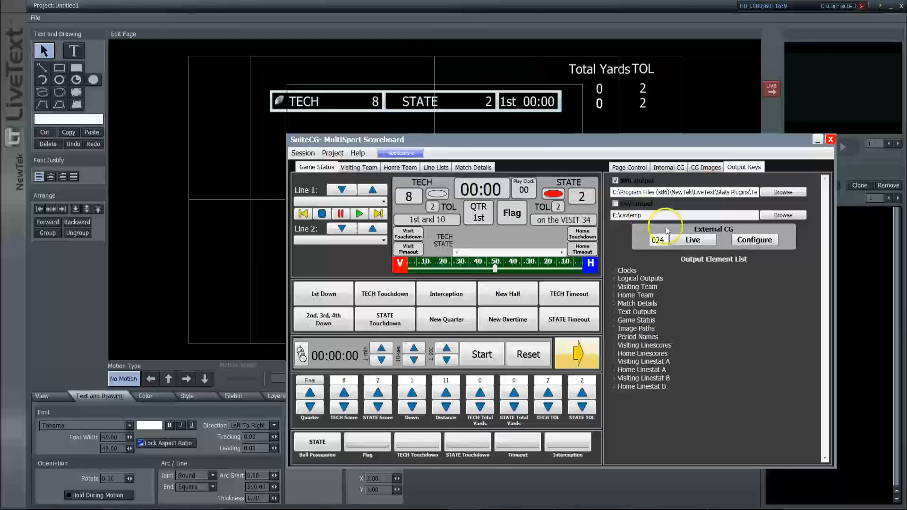
click(641, 171)
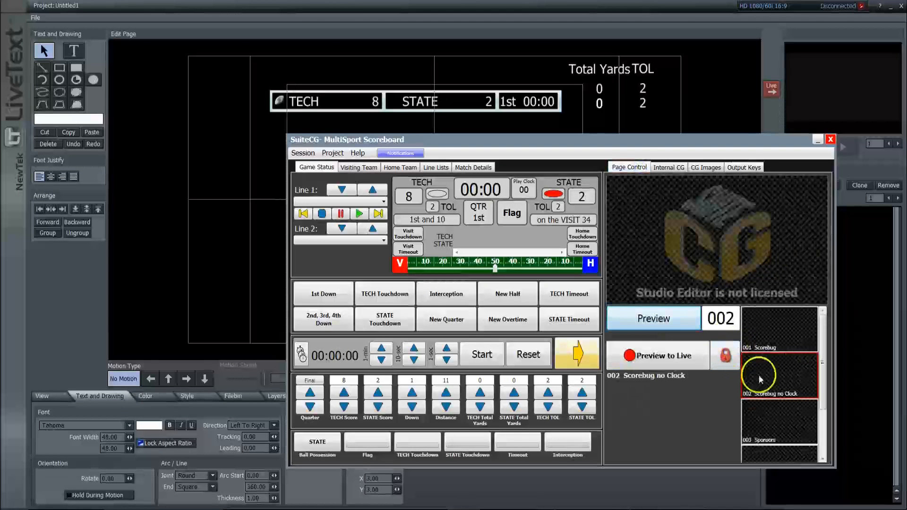
click(668, 167)
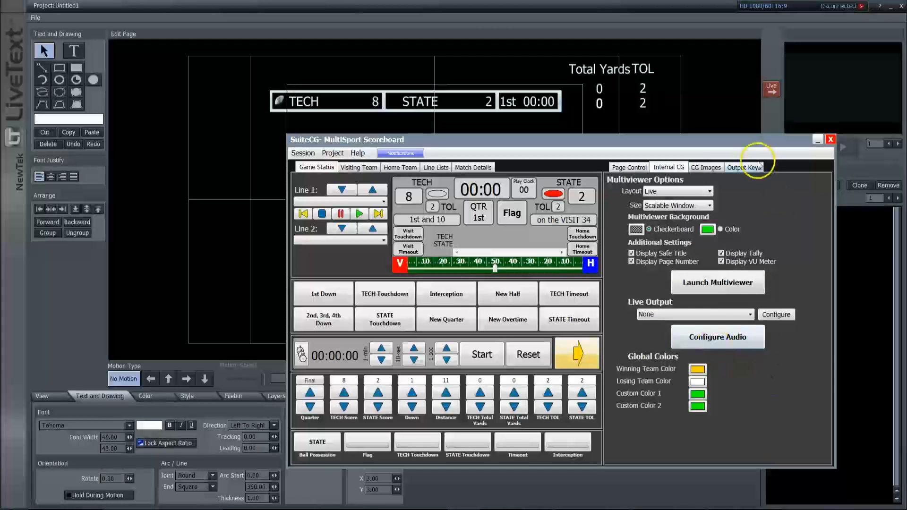
click(718, 315)
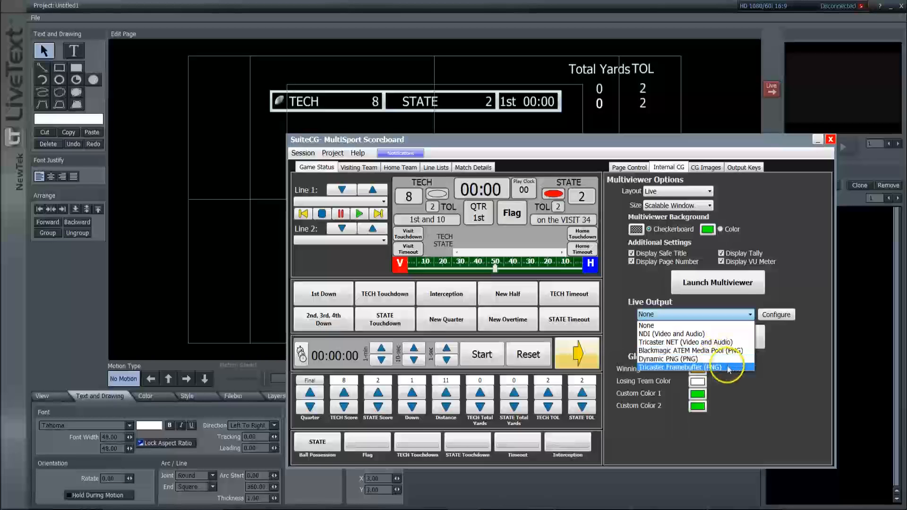
click(794, 358)
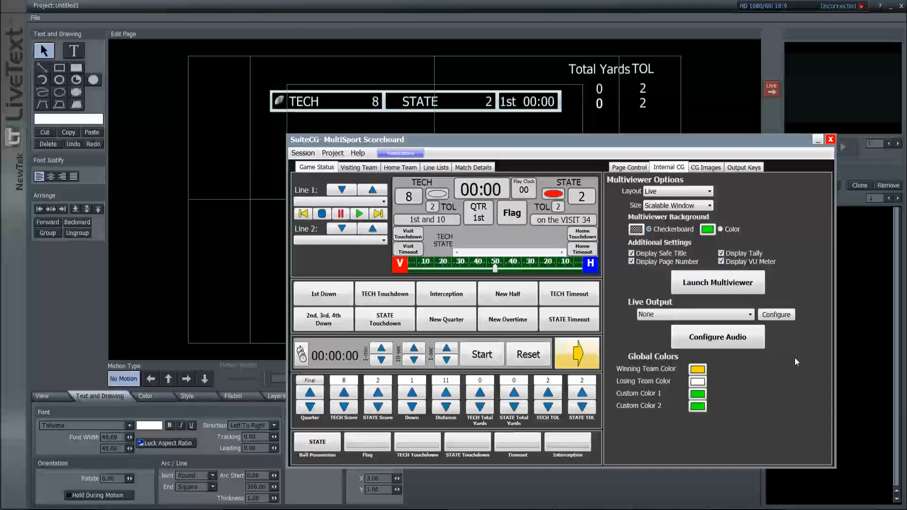
click(633, 168)
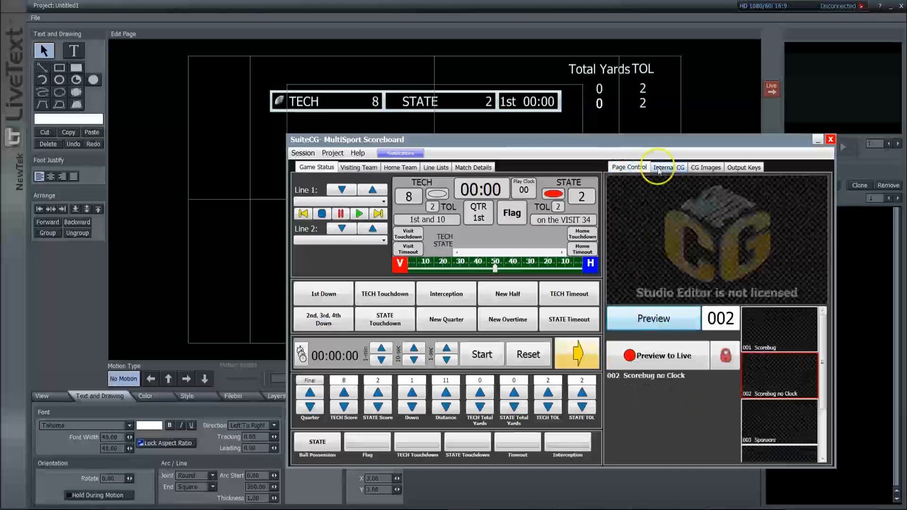